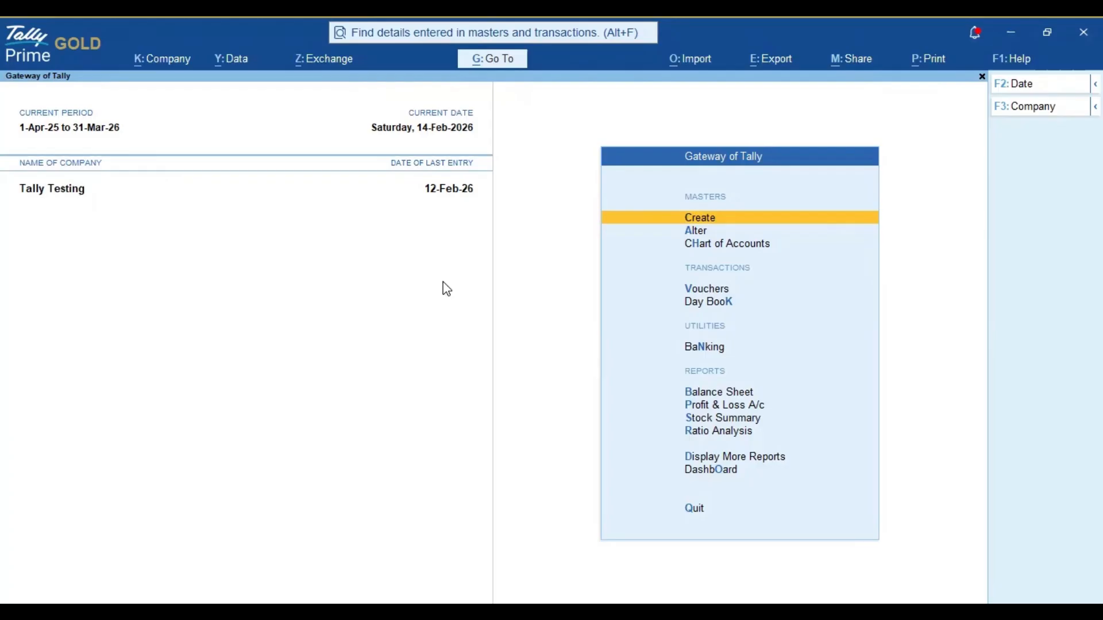
# Step: Start a new purchase voucher and set its date to 24-Feb-26
pyautogui.press('Down')
pyautogui.press('Down')
pyautogui.press('Down')
pyautogui.press('Down')
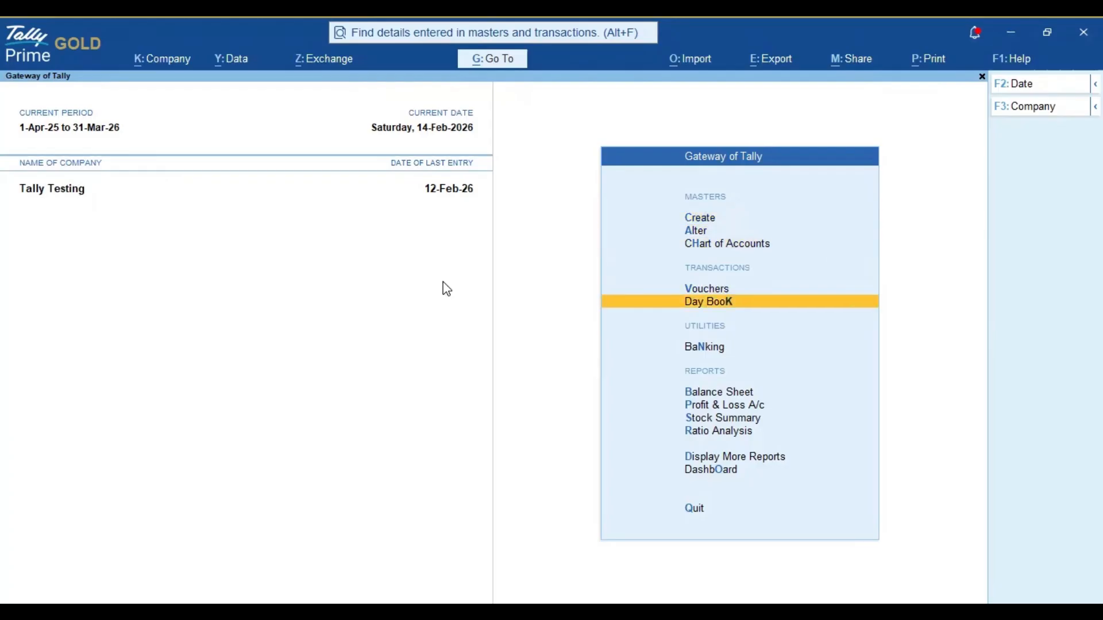
pyautogui.press('Up')
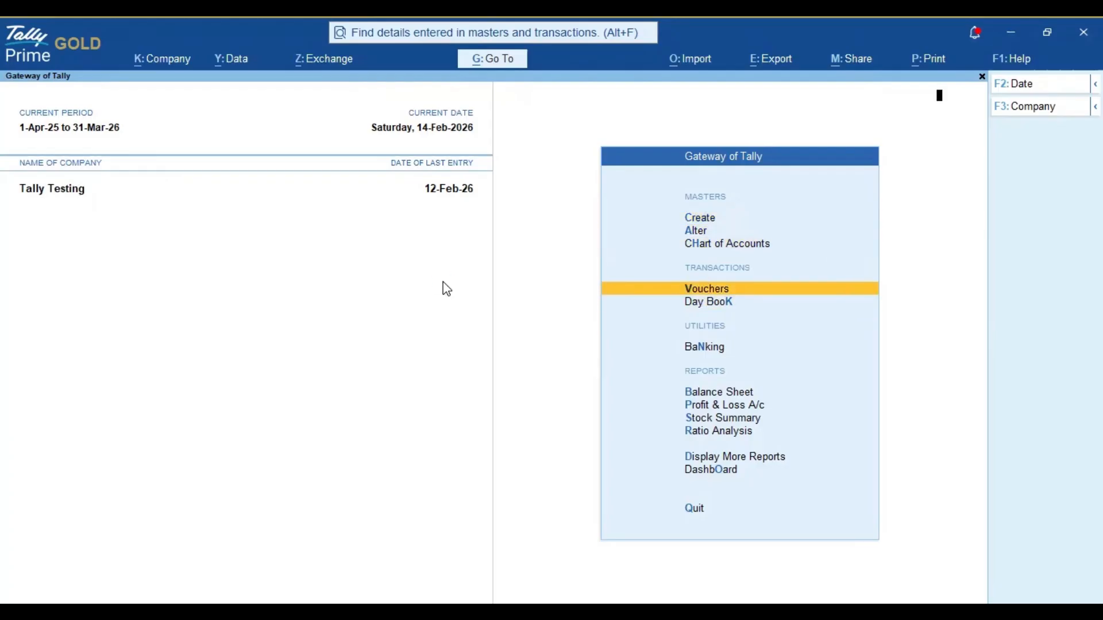
pyautogui.press('Return')
pyautogui.press('F2')
pyautogui.write('24.02.25')
pyautogui.press('BackSpace')
pyautogui.write('6')
pyautogui.press('Return')
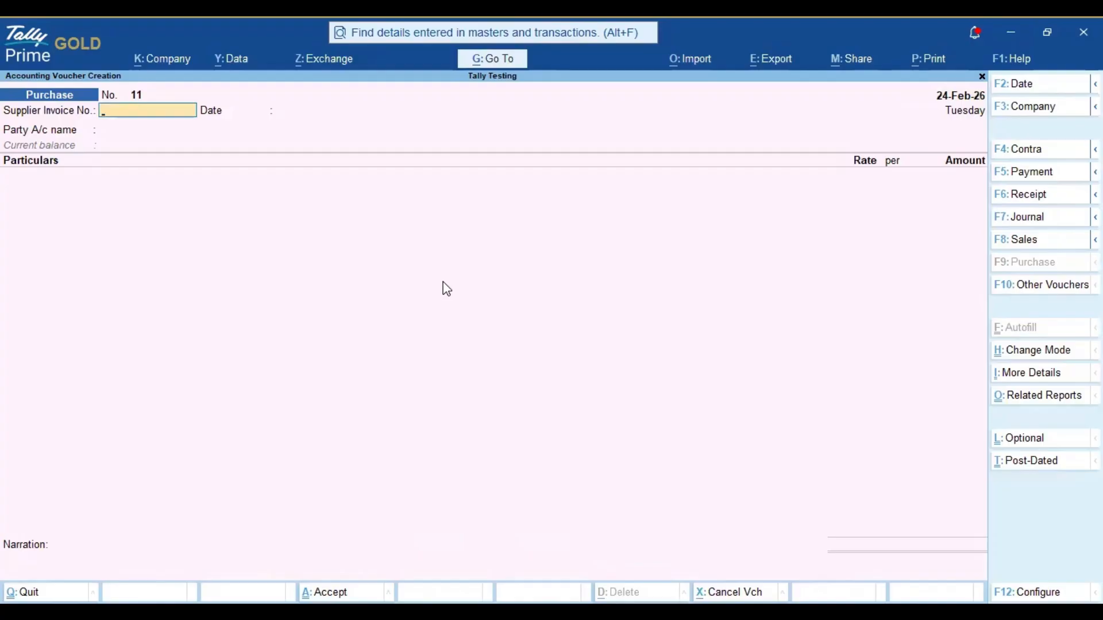
# Step: Enter supplier invoice number 15 and choose RP Associates as the party account, leaving the receipt and order details blank
pyautogui.write('15')
pyautogui.press('Return')
pyautogui.press('Return')
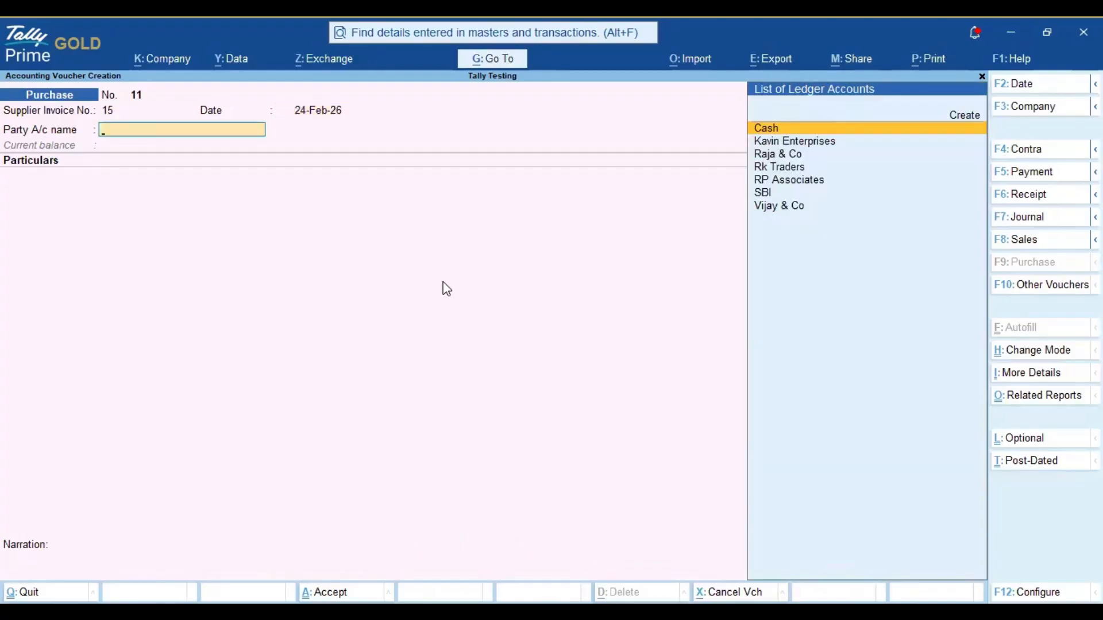
pyautogui.press('Down')
pyautogui.press('Down')
pyautogui.press('Down')
pyautogui.press('Down')
pyautogui.press('Return')
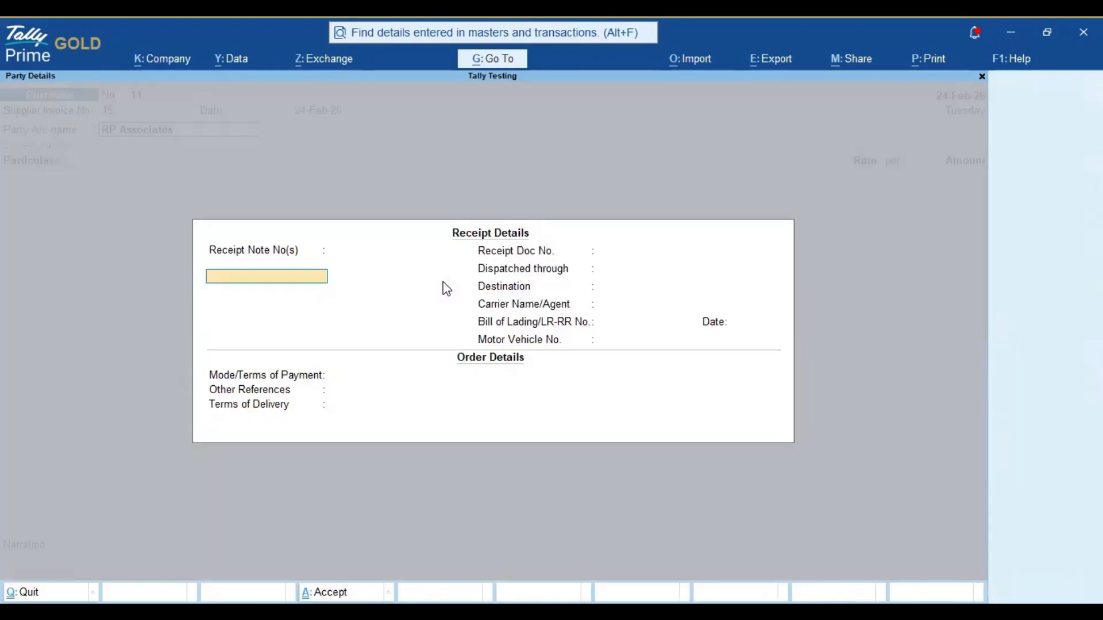
pyautogui.press('Return')
pyautogui.press('Return')
pyautogui.hotkey('ctrl', 'a')
pyautogui.hotkey('ctrl', 'a')
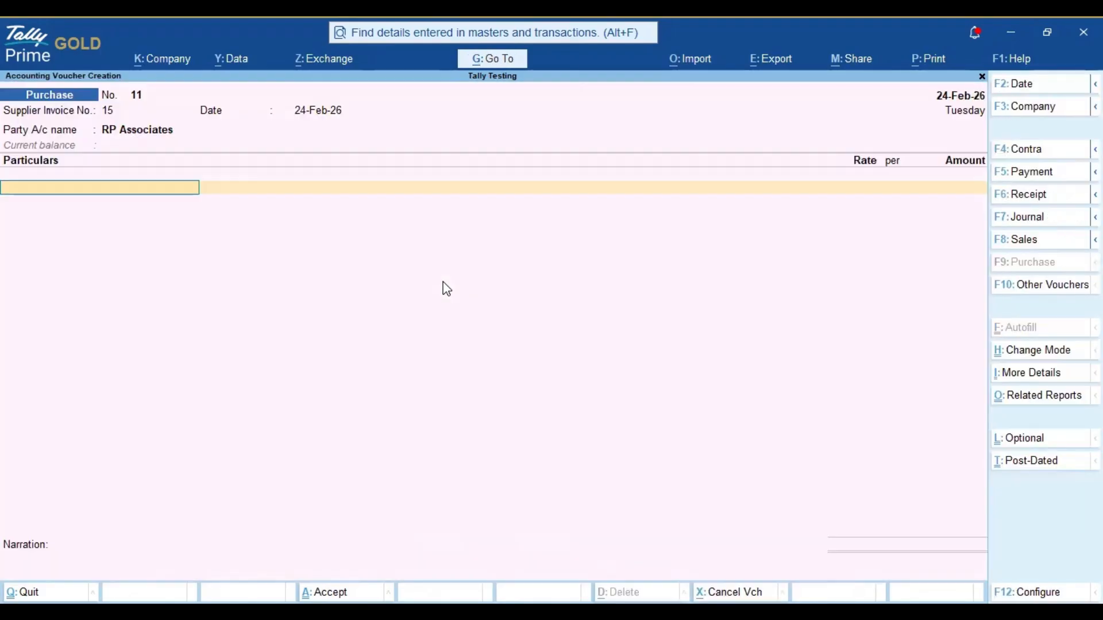
# Step: Add the Computer Purchase ledger with an amount of 50,000, keeping the GST rate details as per Masters/Company
pyautogui.write('Com')
pyautogui.press('Down')
pyautogui.press('Down')
pyautogui.press('Return')
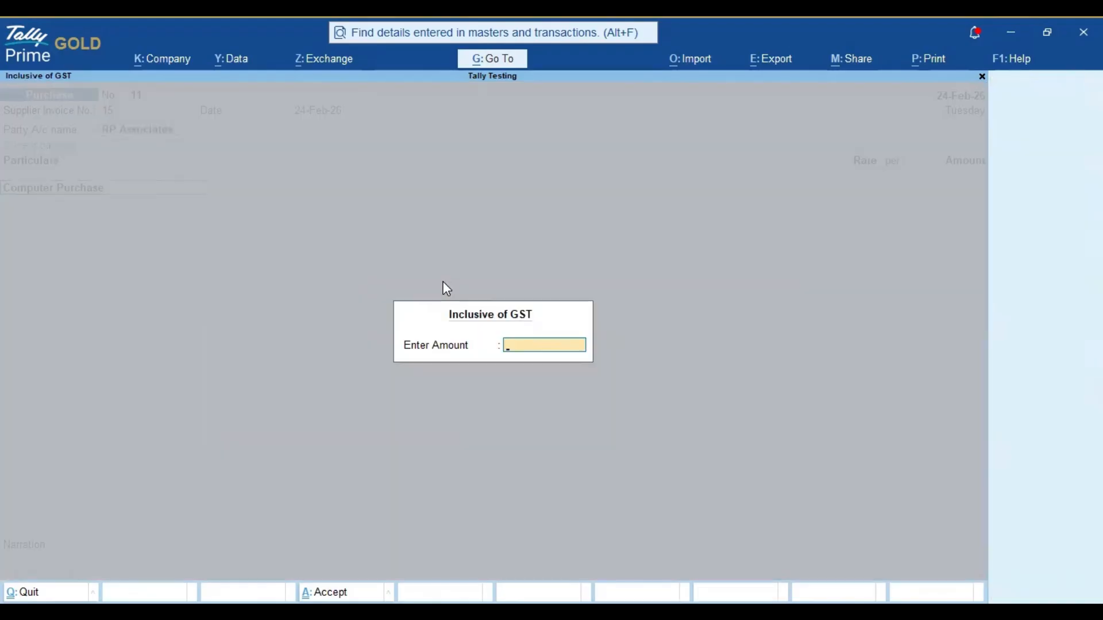
pyautogui.press('Return')
pyautogui.press('BackSpace')
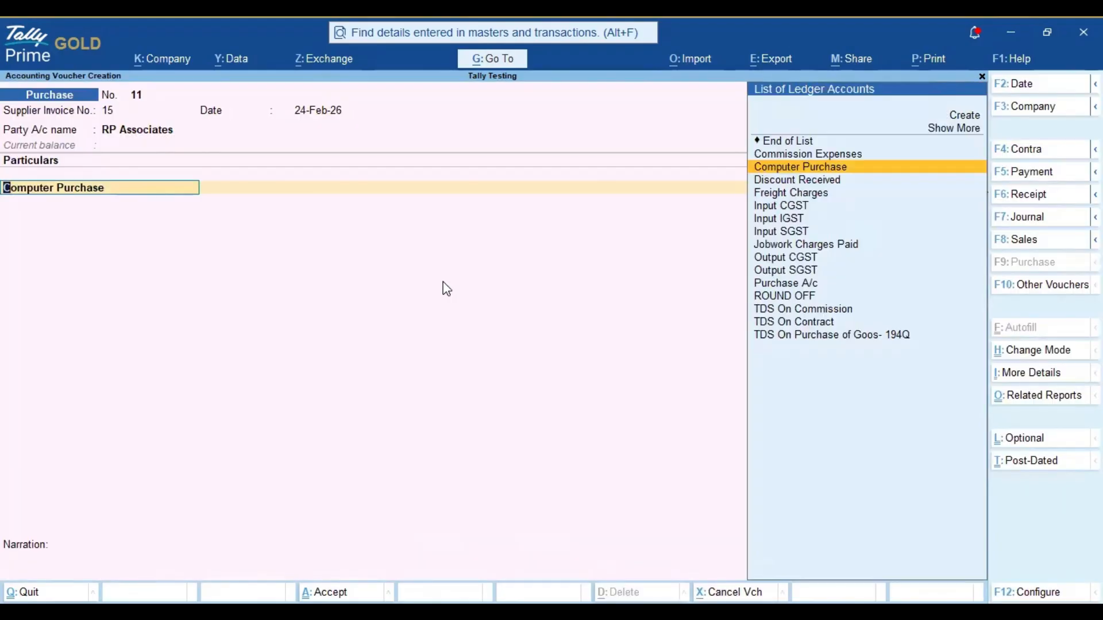
pyautogui.press('Return')
pyautogui.press('Return')
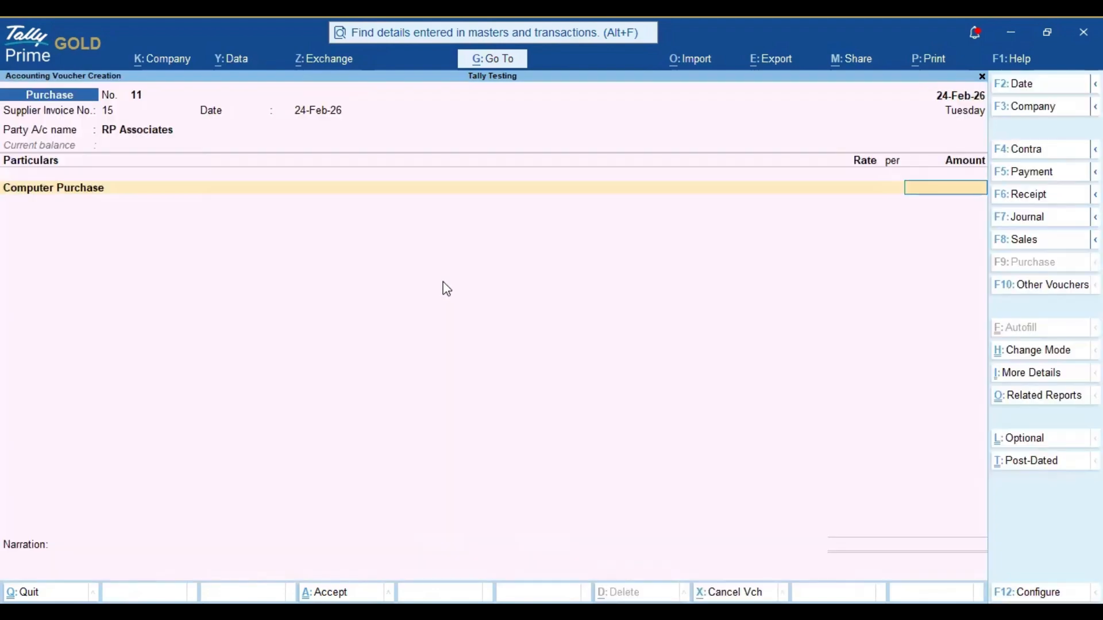
pyautogui.write('50000')
pyautogui.press('Return')
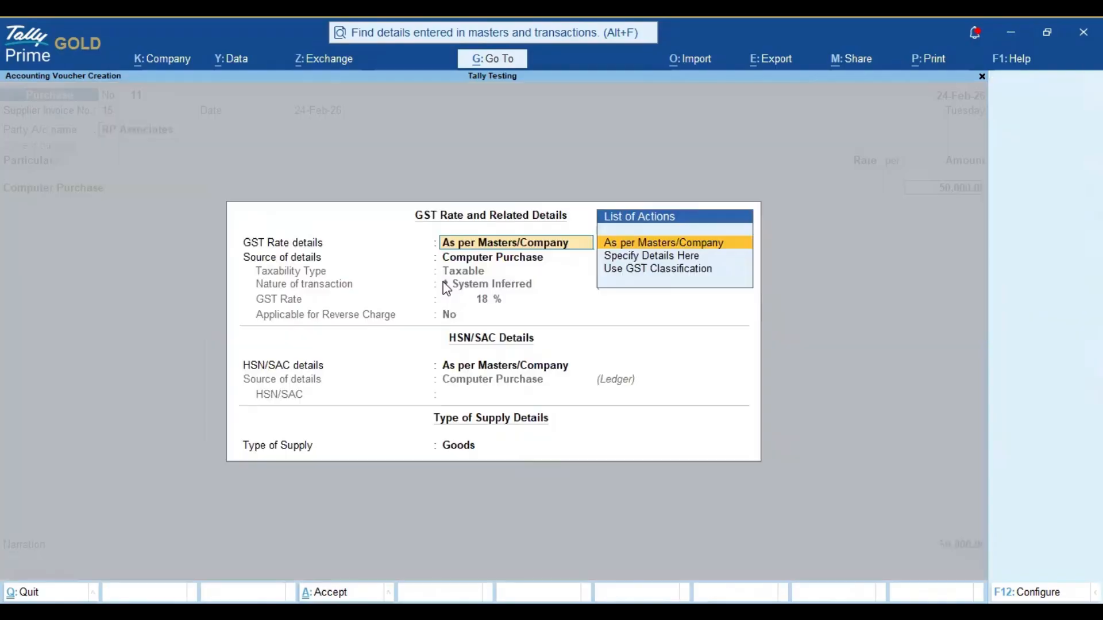
pyautogui.press('Return')
pyautogui.press('Return')
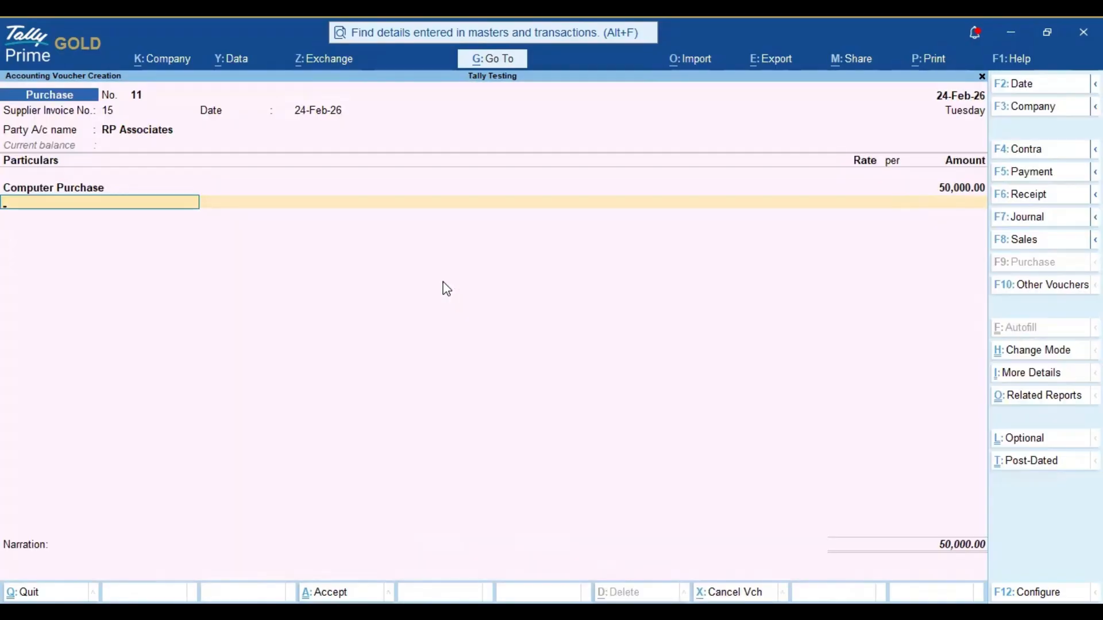
# Step: Add the Input CGST and Input SGST ledgers to the voucher with their calculated amounts and end the particulars list
pyautogui.write('input c')
pyautogui.press('Return')
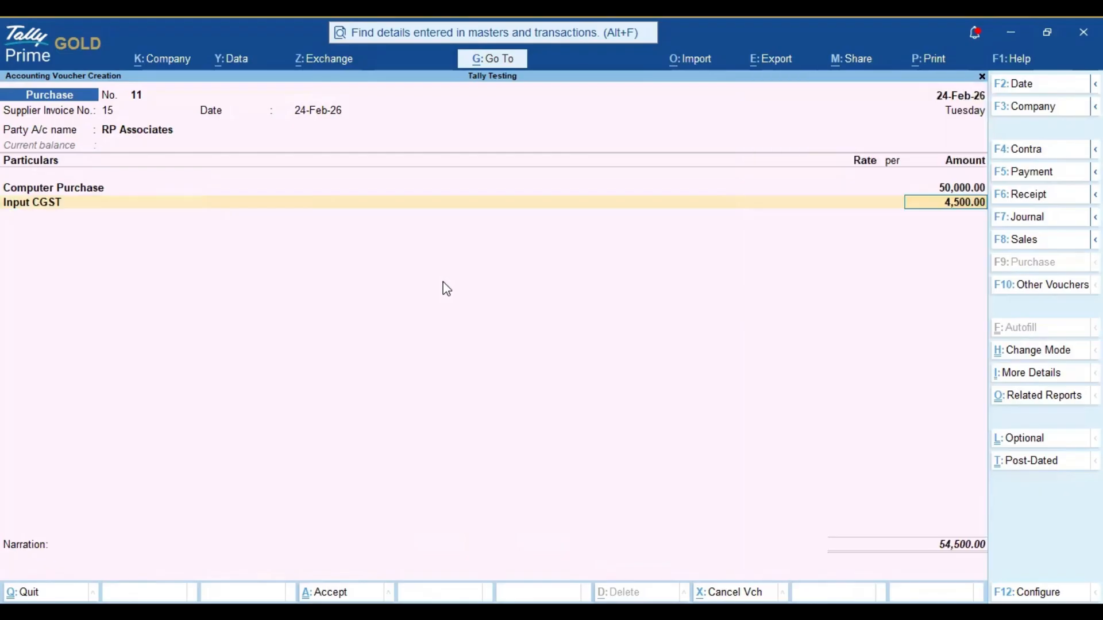
pyautogui.press('Return')
pyautogui.write('Input')
pyautogui.press('Down')
pyautogui.press('Down')
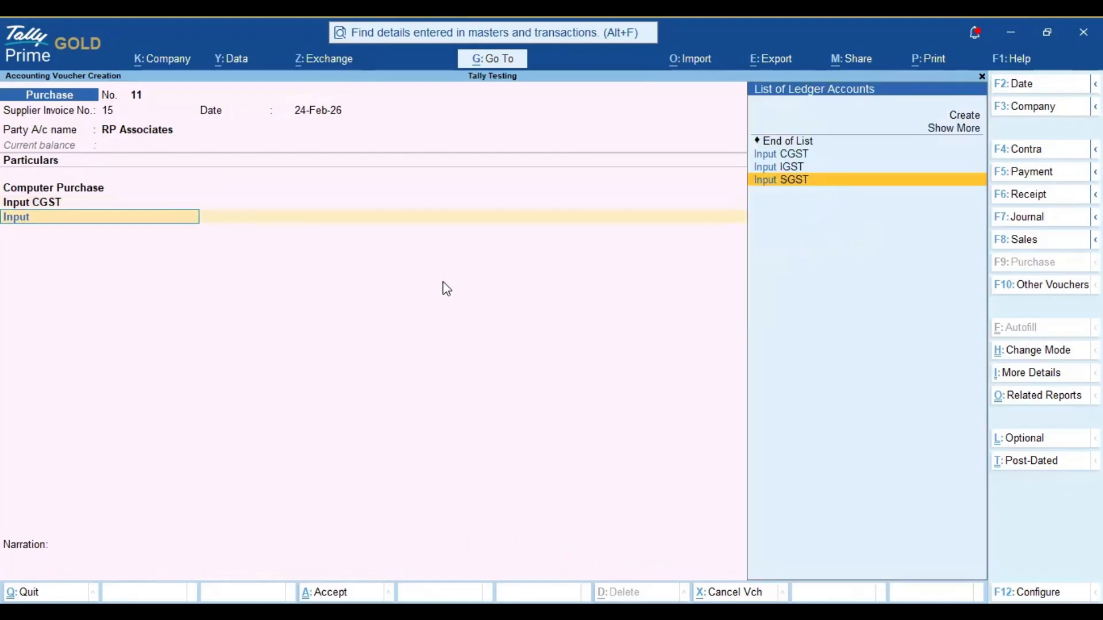
pyautogui.press('Return')
pyautogui.press('Return')
# Step: Save the purchase voucher without a narration and return to the Gateway of Tally
pyautogui.press('Return')
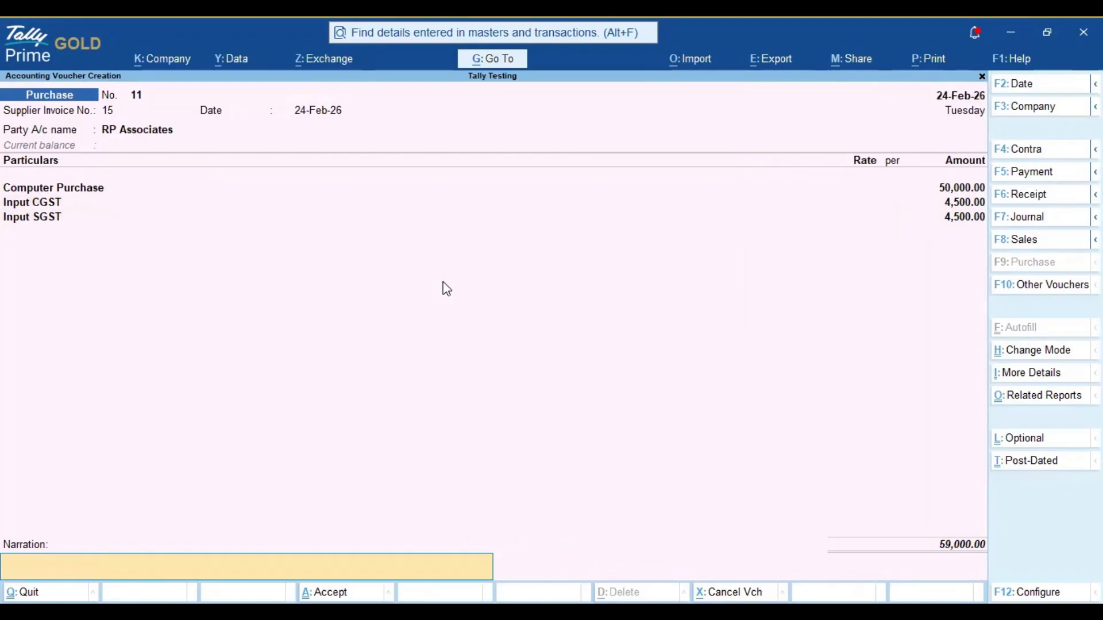
pyautogui.press('Return')
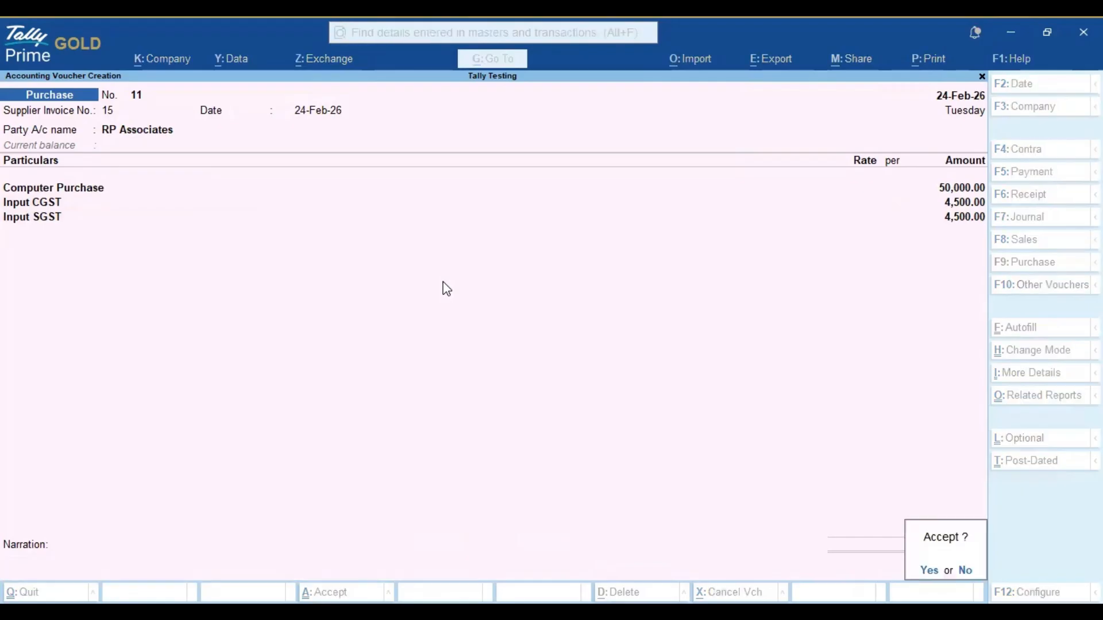
pyautogui.press('Return')
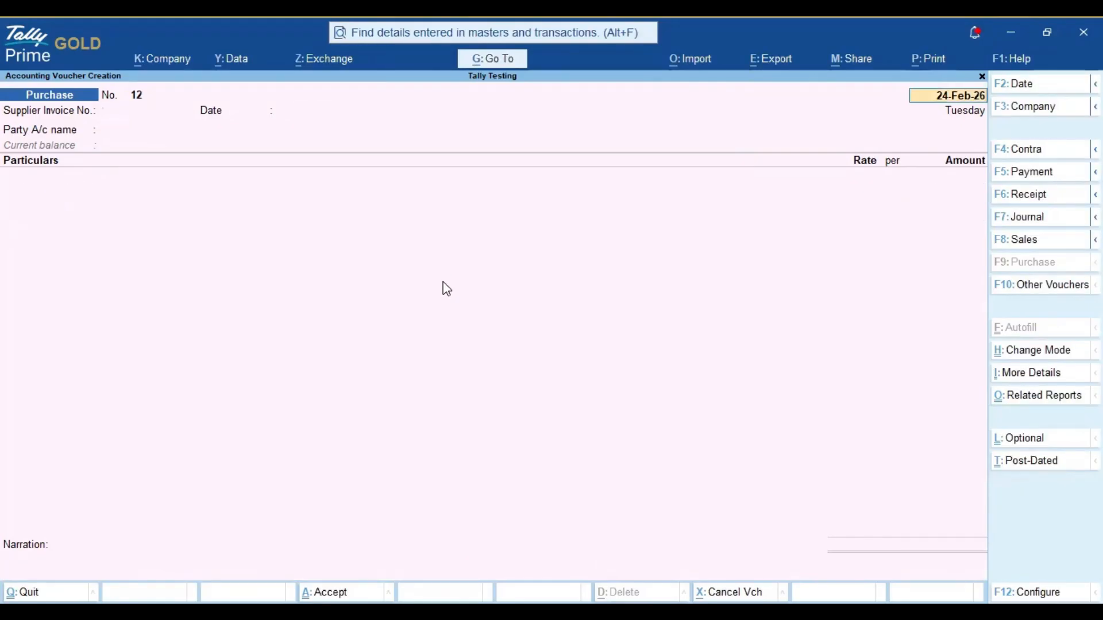
pyautogui.press('BackSpace')
pyautogui.press('Escape')
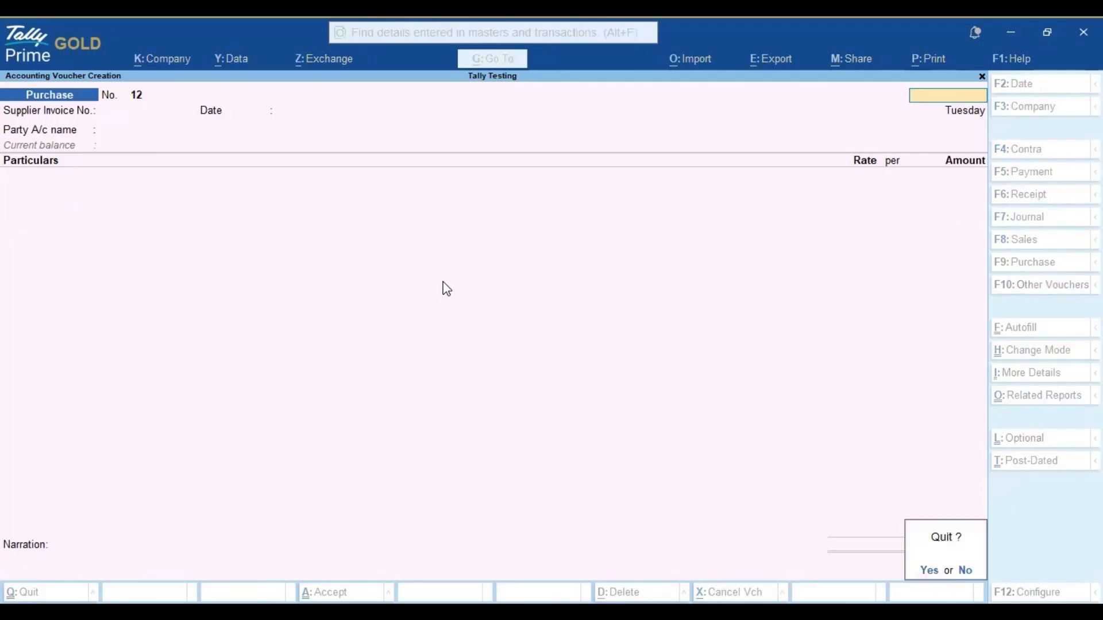
pyautogui.press('Return')
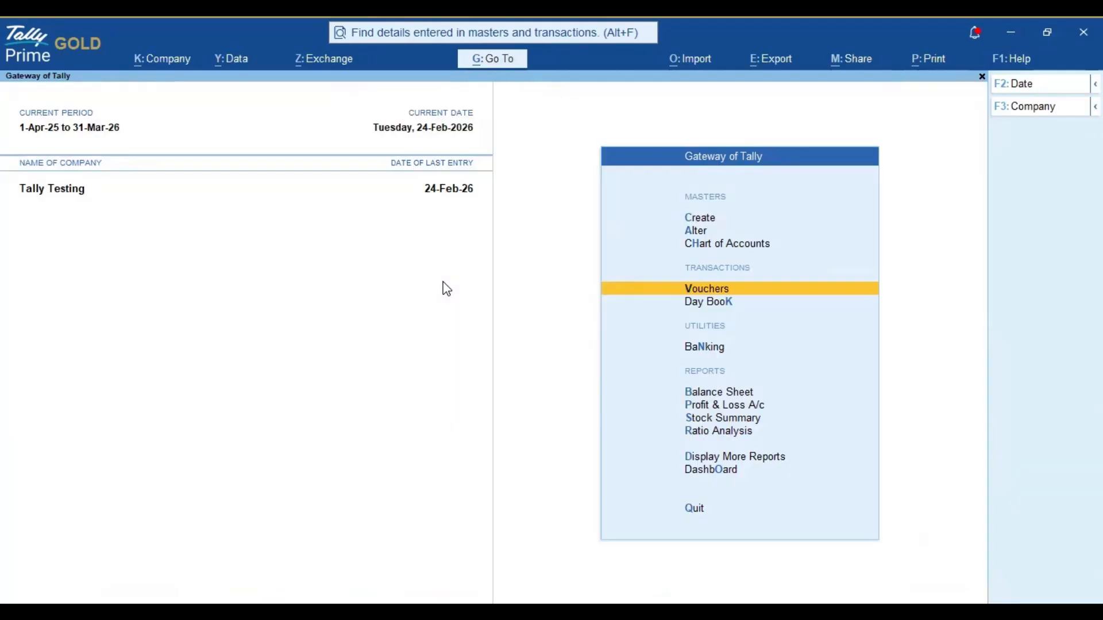
# Step: Examine the Fixed Assets group in the Balance Sheet, then return to the Gateway of Tally
pyautogui.press('b')
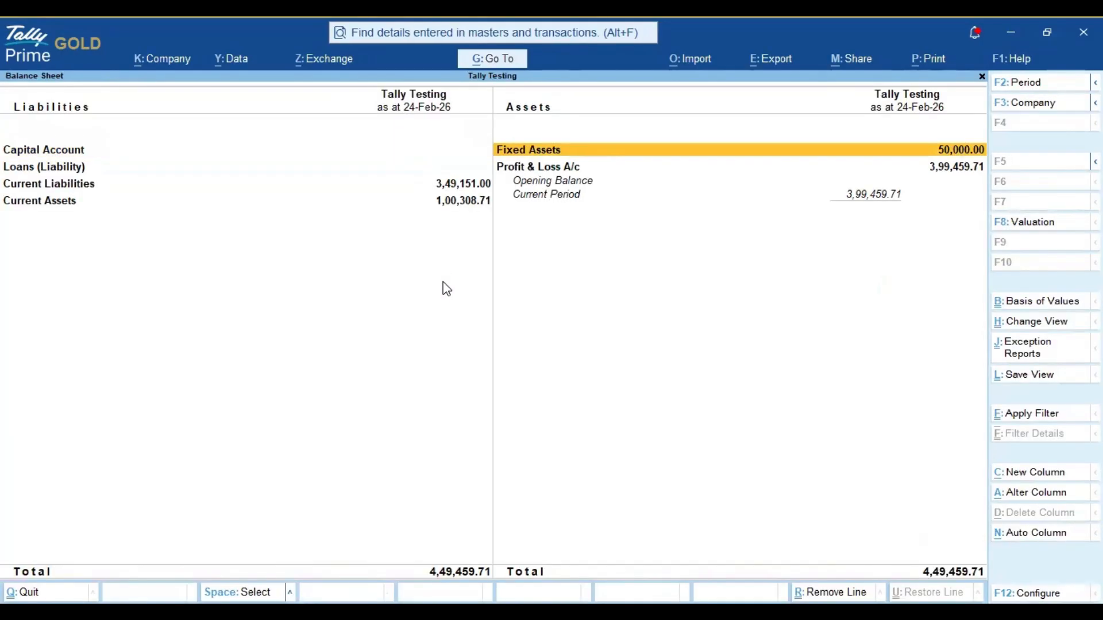
pyautogui.press('Return')
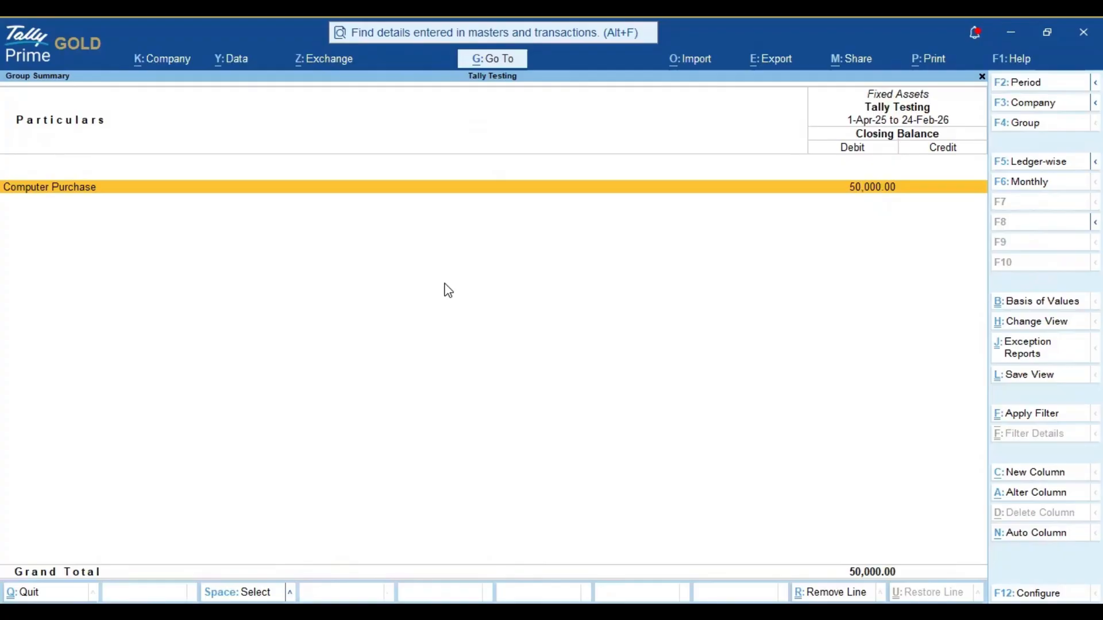
pyautogui.press('Escape')
pyautogui.press('Escape')
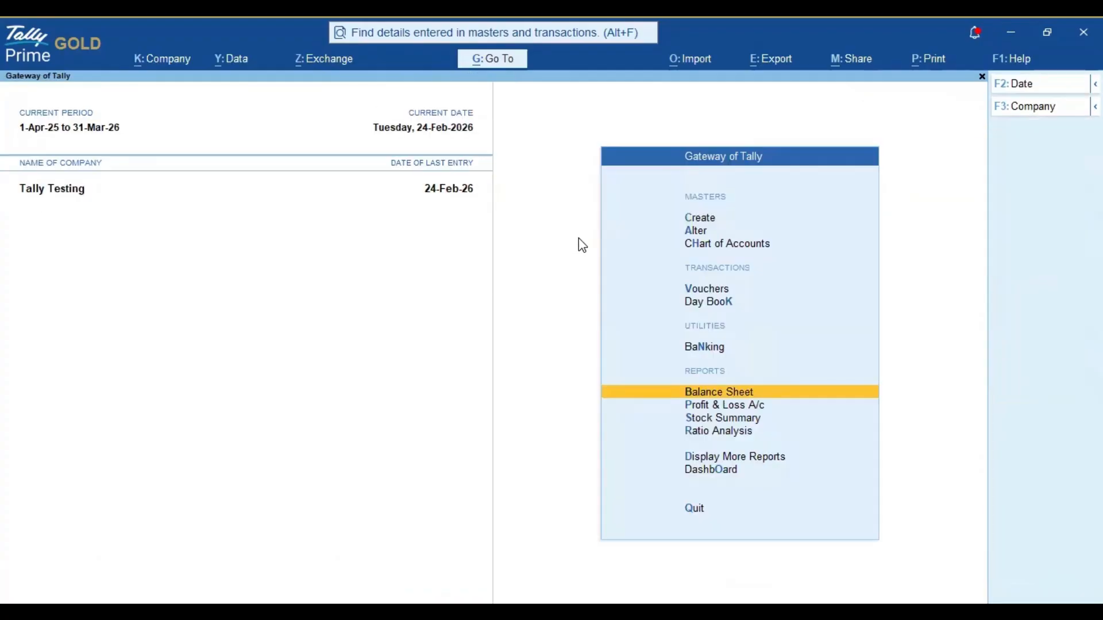
# Step: Open the GSTR-3B report and set its period to 1-Feb-26 through 28-Feb-26
pyautogui.click(506, 71)
pyautogui.write('Gstr3')
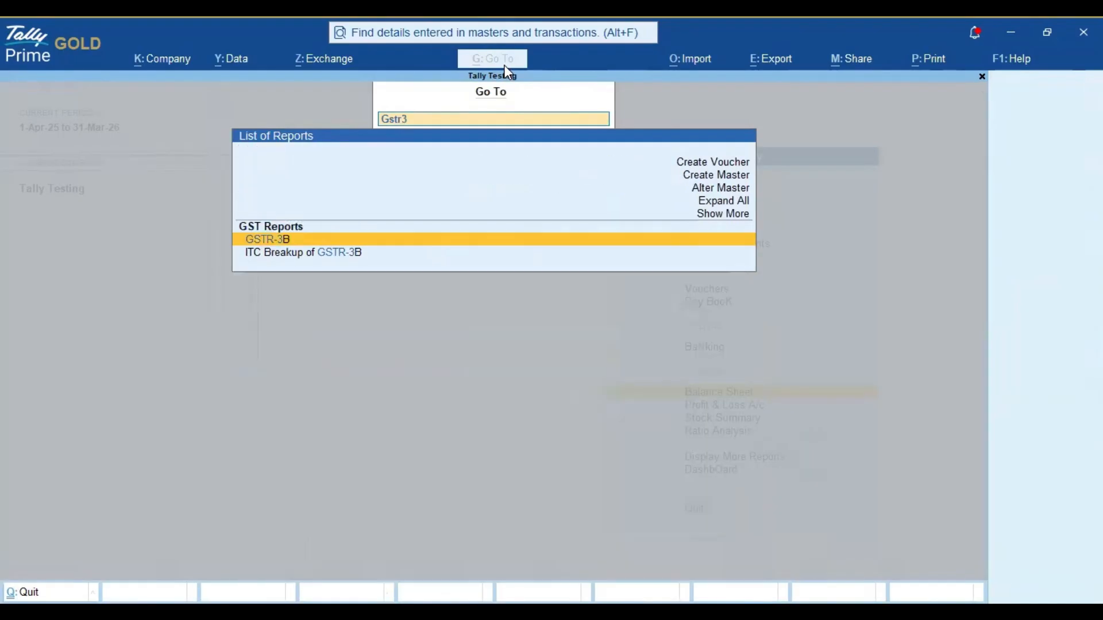
pyautogui.press('Return')
pyautogui.press('F2')
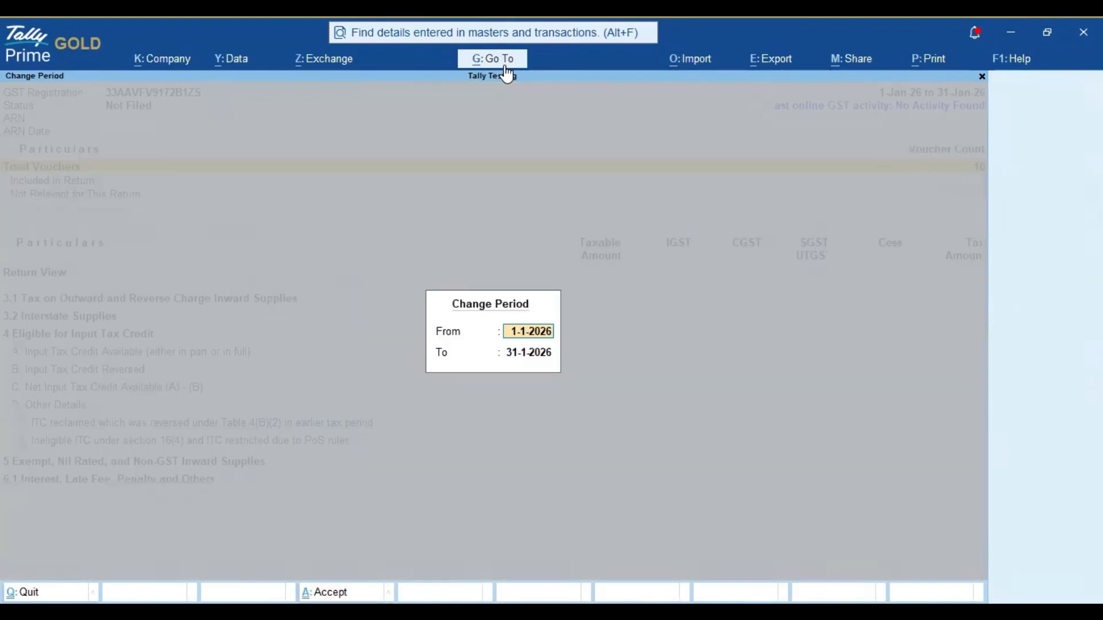
pyautogui.write('1-2')
pyautogui.press('Return')
pyautogui.write('feb')
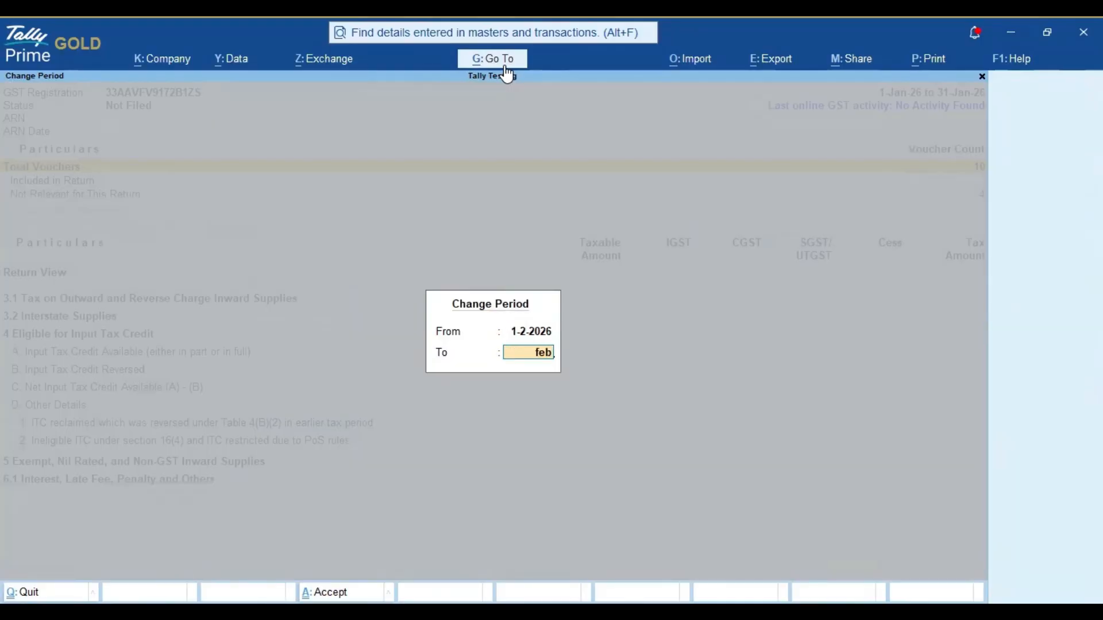
pyautogui.press('Return')
# Step: Examine the GSTR-3B voucher counts and the available and net input tax credit lines
pyautogui.press('Down')
pyautogui.press('Down')
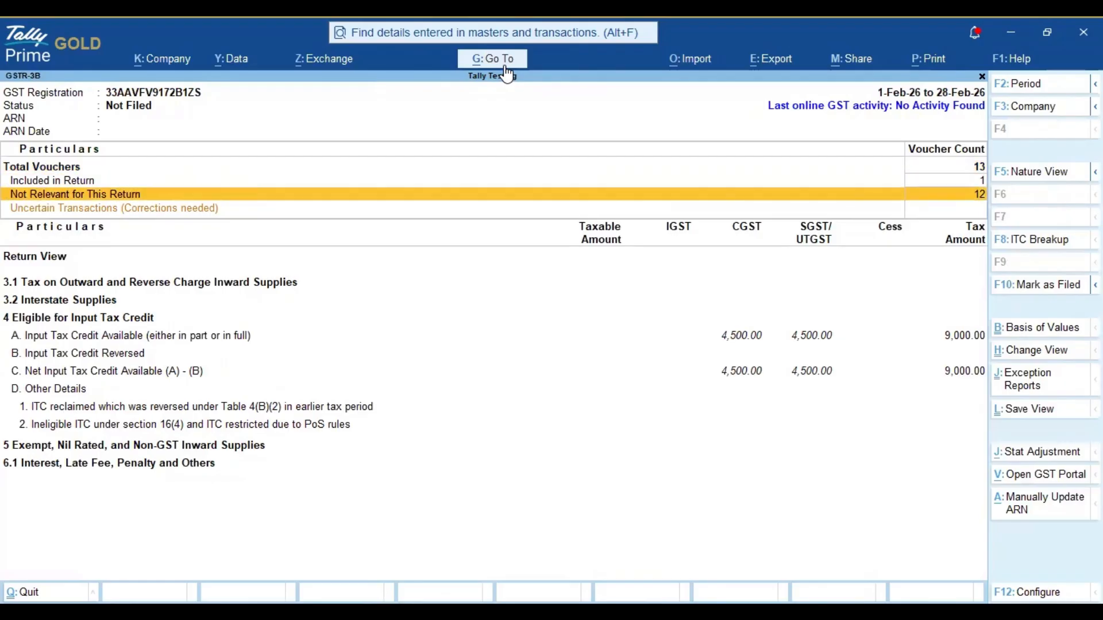
pyautogui.press('Down')
pyautogui.press('Down')
pyautogui.press('Up')
pyautogui.press('Up')
pyautogui.press('Down')
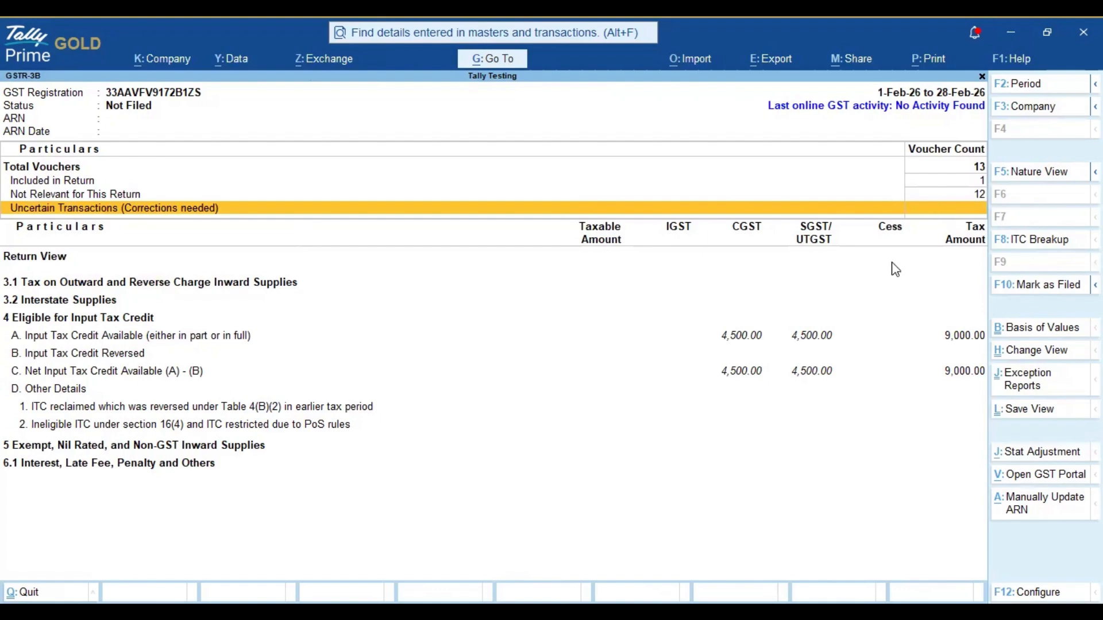
pyautogui.press('Down')
pyautogui.press('Down')
pyautogui.press('Down')
pyautogui.press('Down')
pyautogui.press('Down')
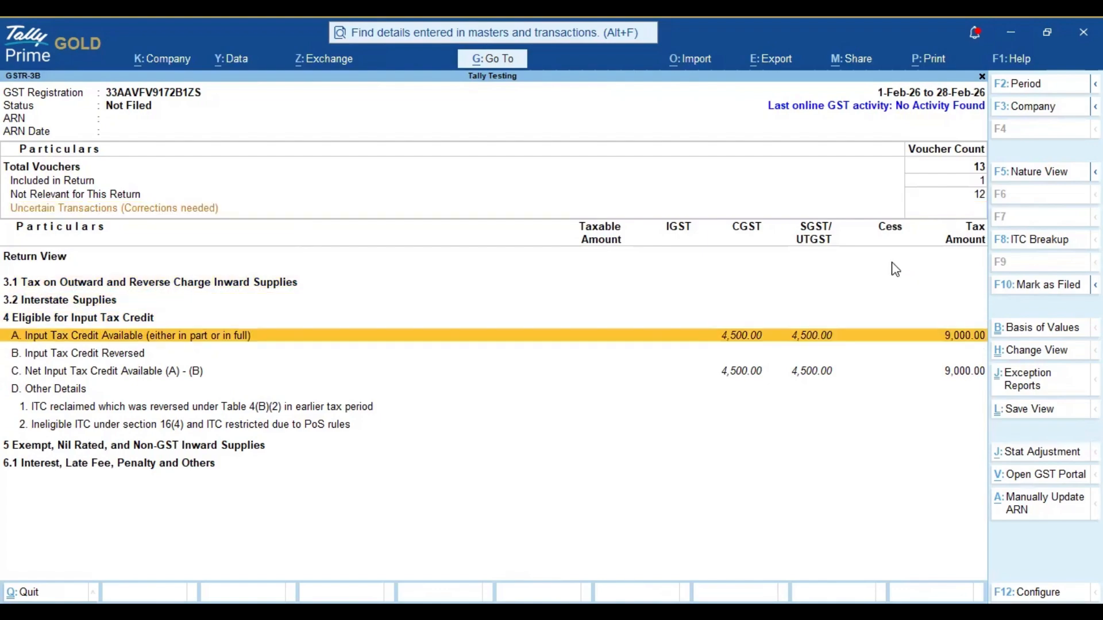
pyautogui.press('Down')
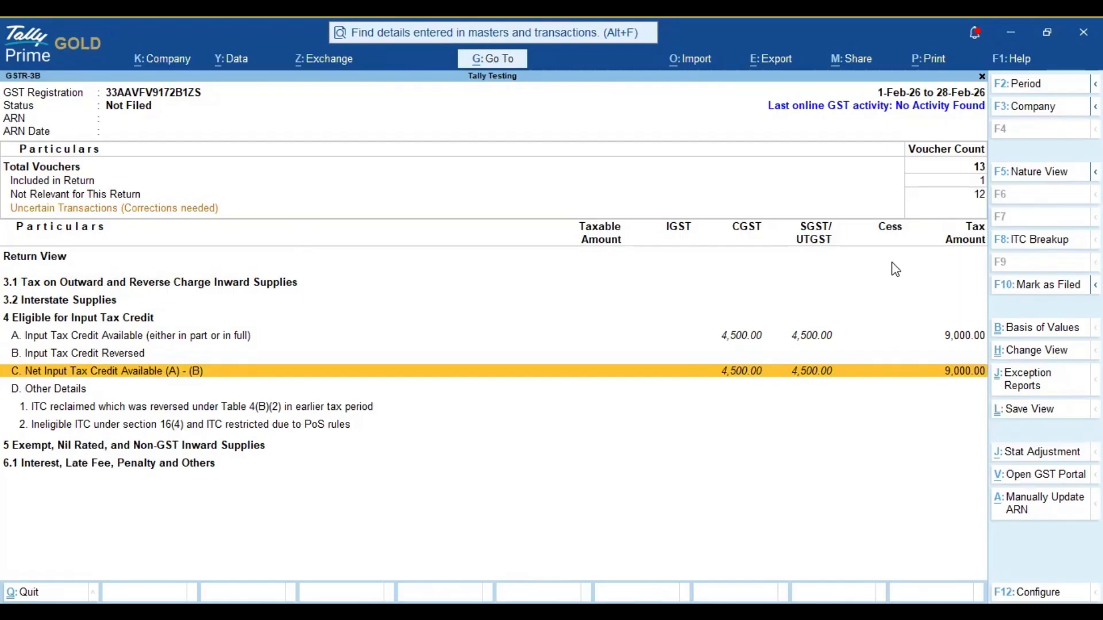
pyautogui.press('Up')
pyautogui.press('Up')
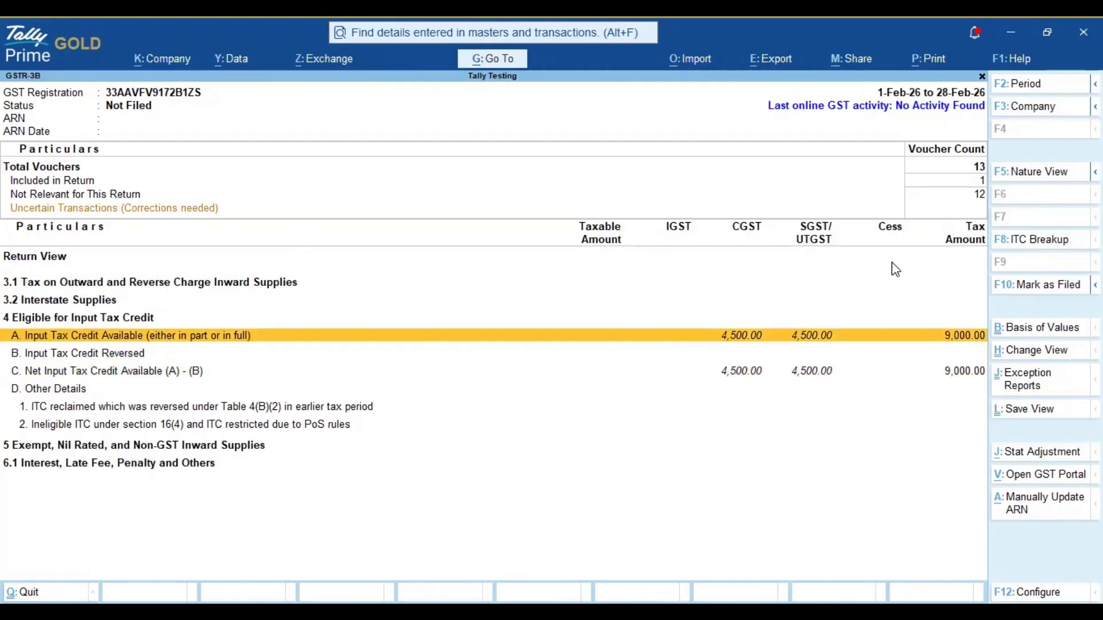
# Step: Inspect the vouchers behind All other Input Tax Credit under Input Tax Credit Available and return to the GSTR-3B report
pyautogui.press('Return')
pyautogui.press('Down')
pyautogui.press('Down')
pyautogui.press('Down')
pyautogui.press('Down')
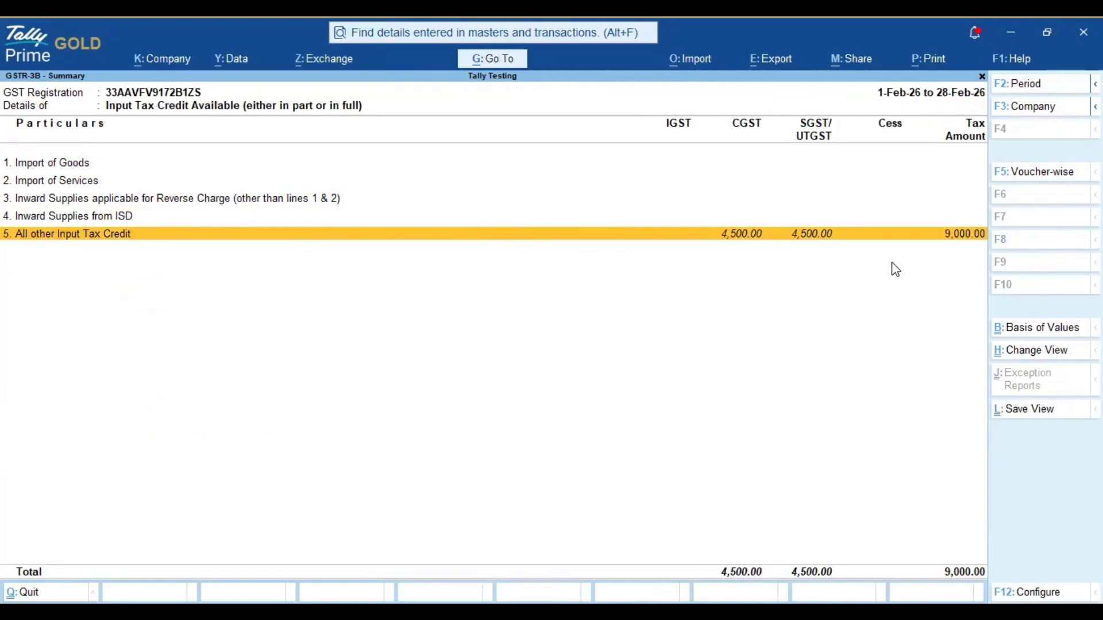
pyautogui.press('Return')
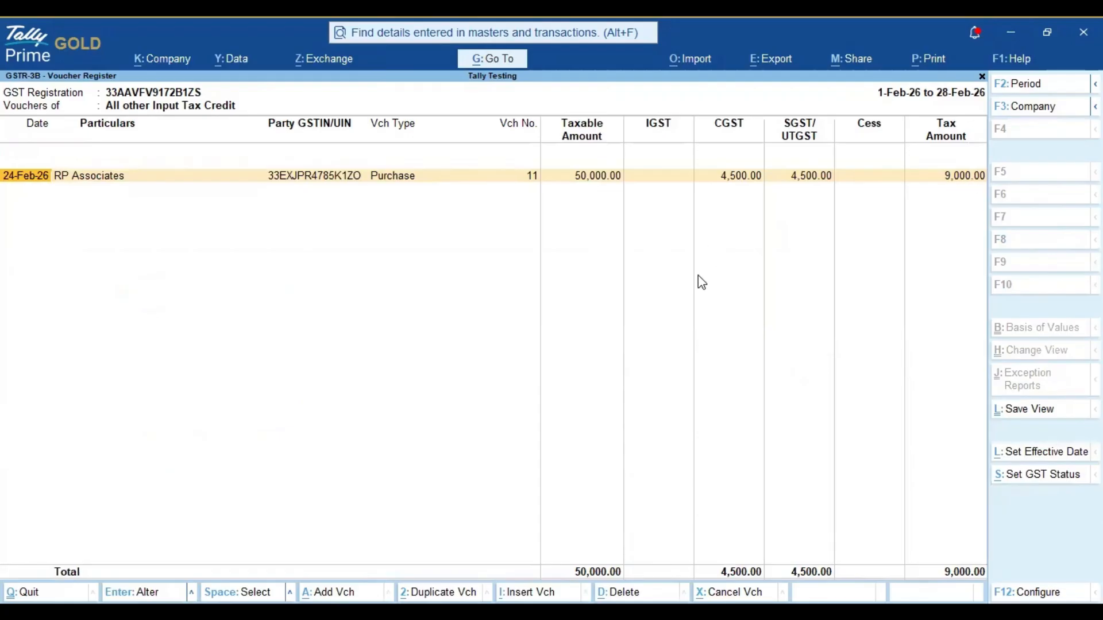
pyautogui.press('Escape')
pyautogui.press('Escape')
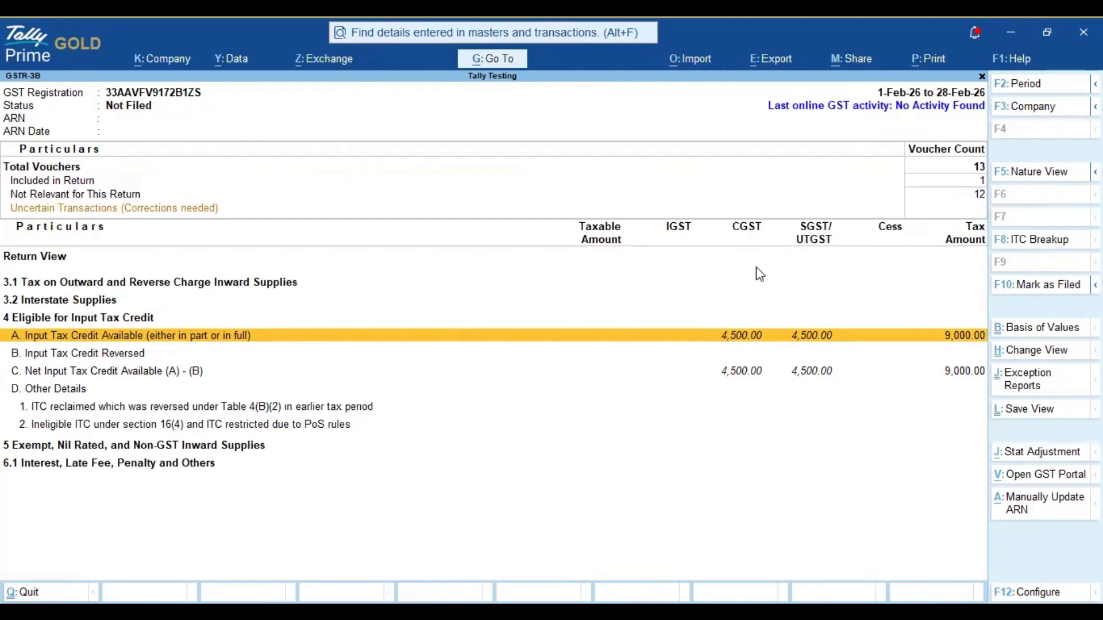
# Step: Start a GST stat adjustment from GSTR-3B with Reversal of Input Tax Credit as its nature and Others as the additional nature
pyautogui.press('Down')
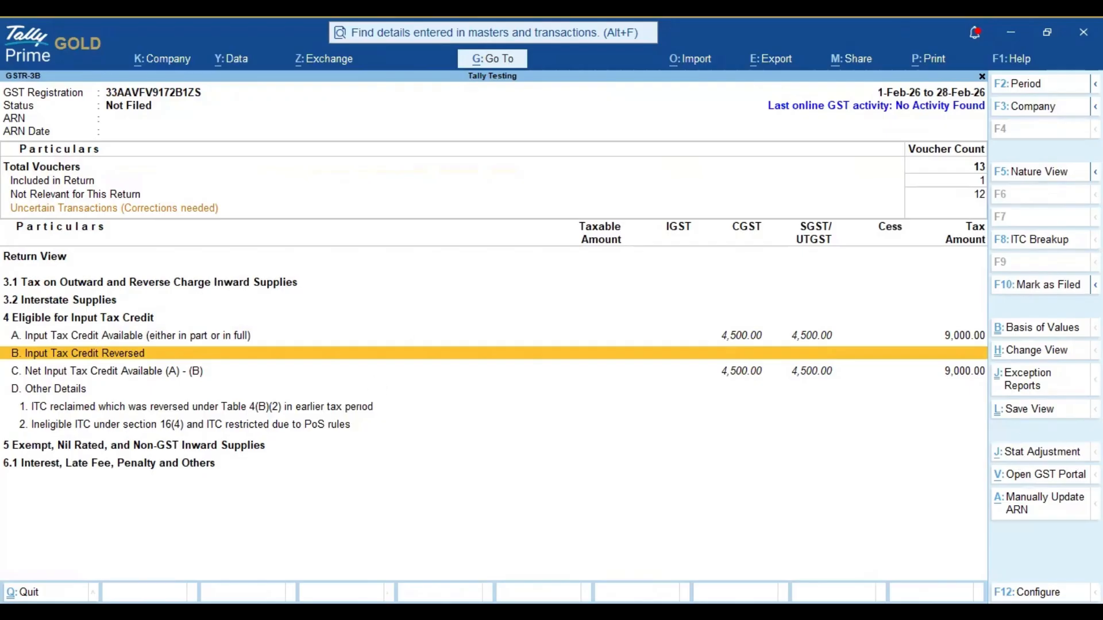
pyautogui.click(1041, 454)
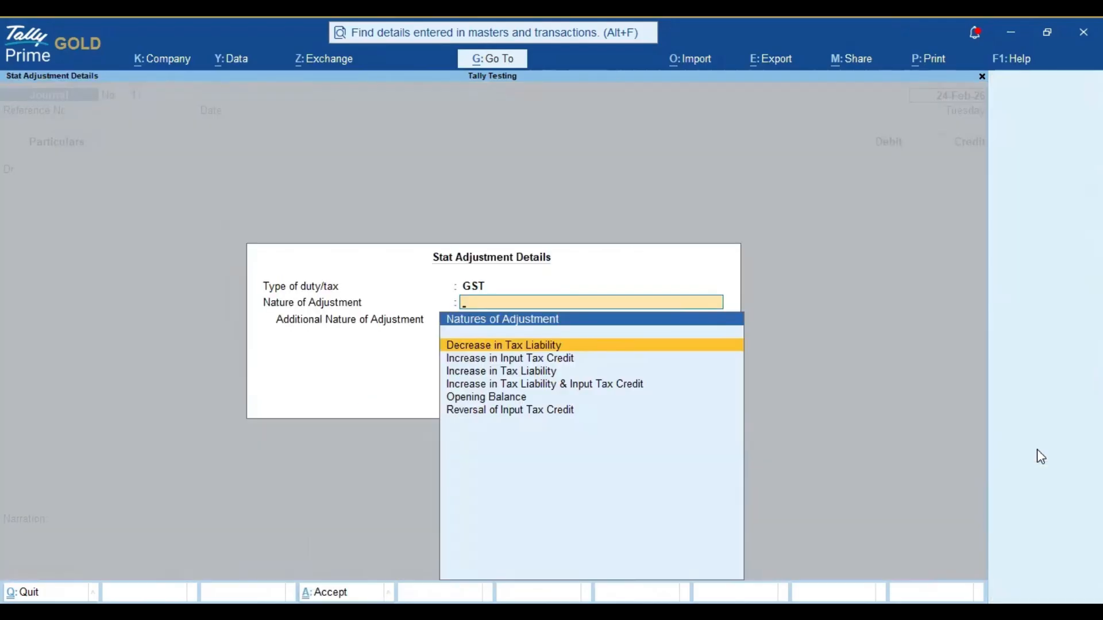
pyautogui.press('Down')
pyautogui.press('Down')
pyautogui.press('Down')
pyautogui.press('Down')
pyautogui.press('Down')
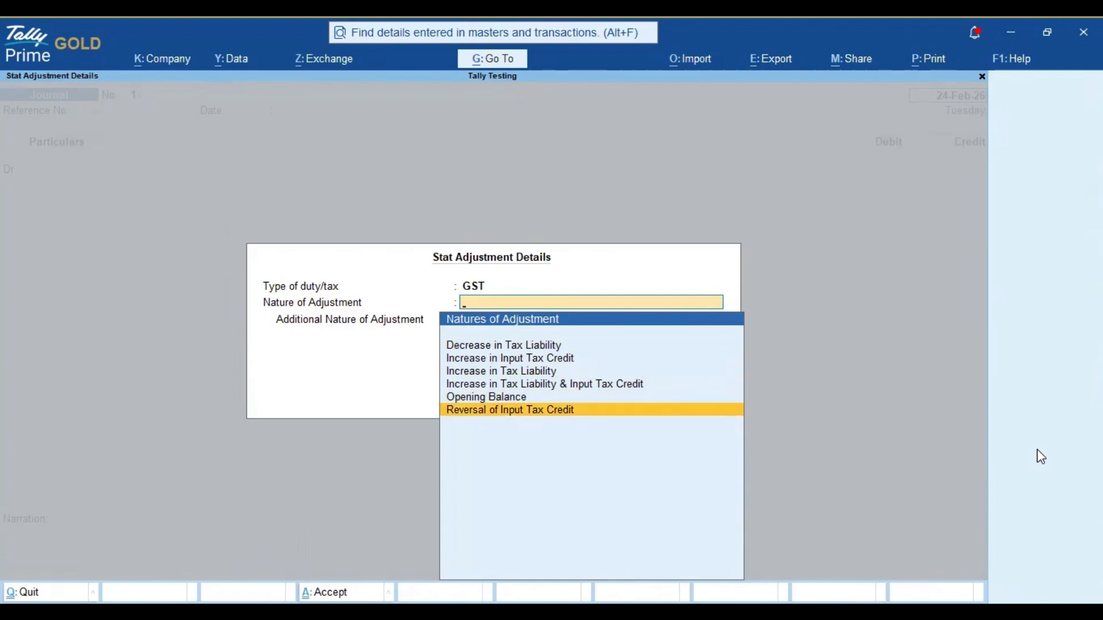
pyautogui.press('Return')
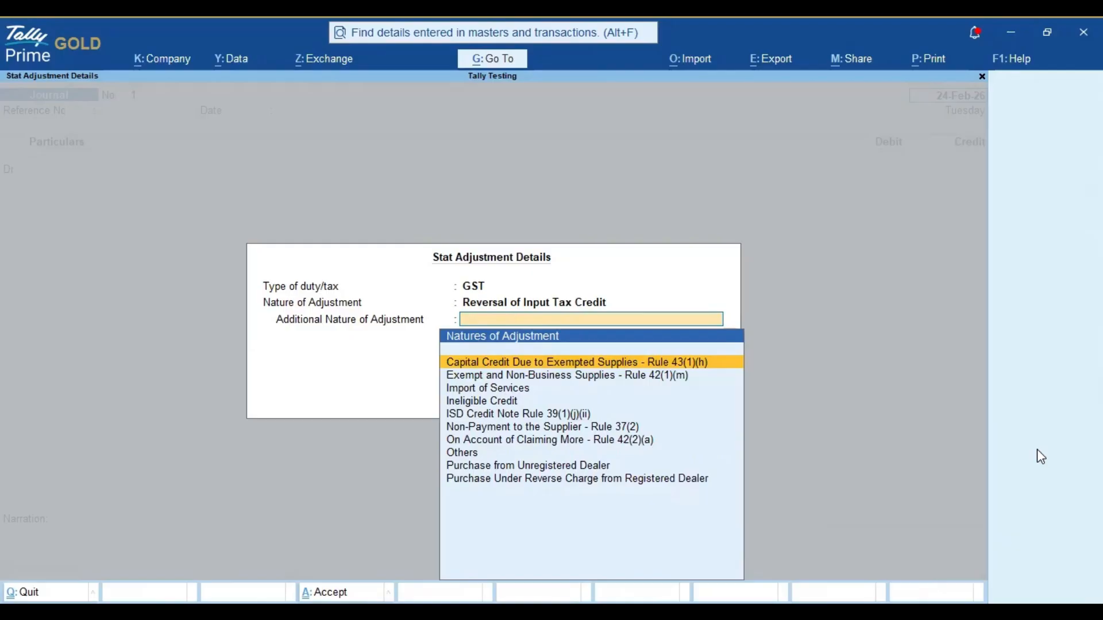
pyautogui.press('Down')
pyautogui.press('Down')
pyautogui.press('Down')
pyautogui.press('Down')
pyautogui.press('Down')
pyautogui.press('Down')
pyautogui.press('Down')
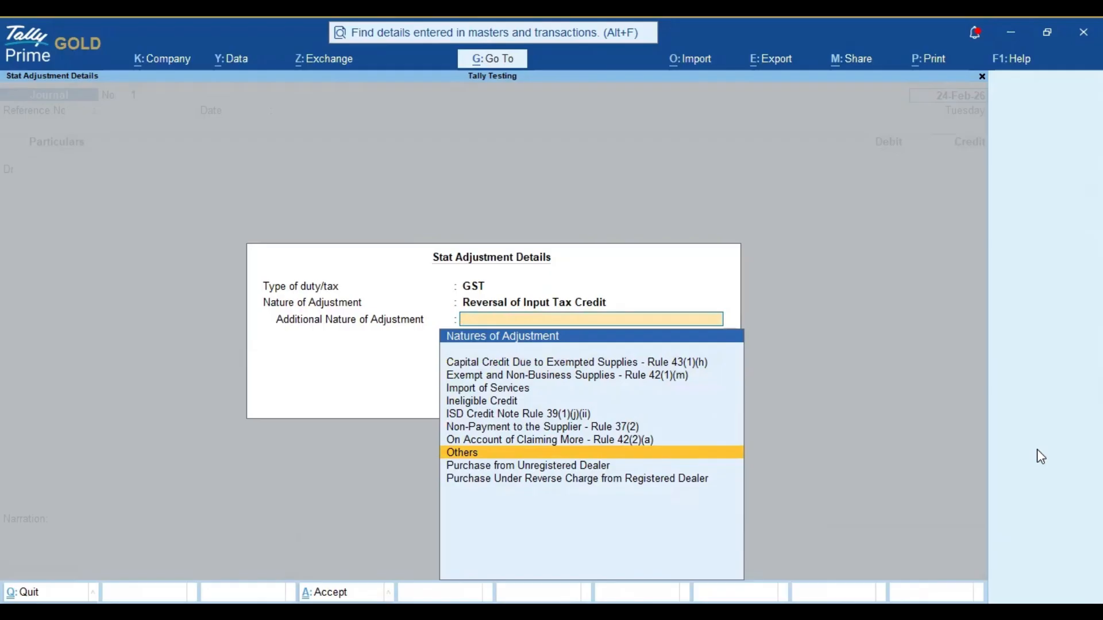
pyautogui.press('Return')
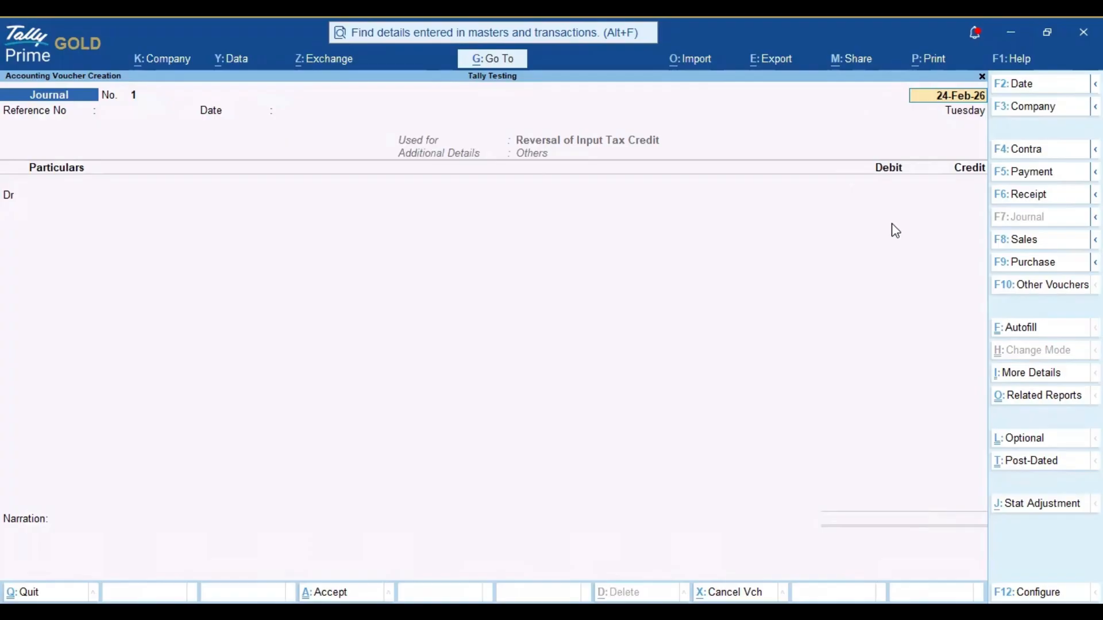
# Step: Keep the journal date 24-Feb-26, leave the reference blank, and debit the Computer Purchase ledger with 9,000
pyautogui.press('Return')
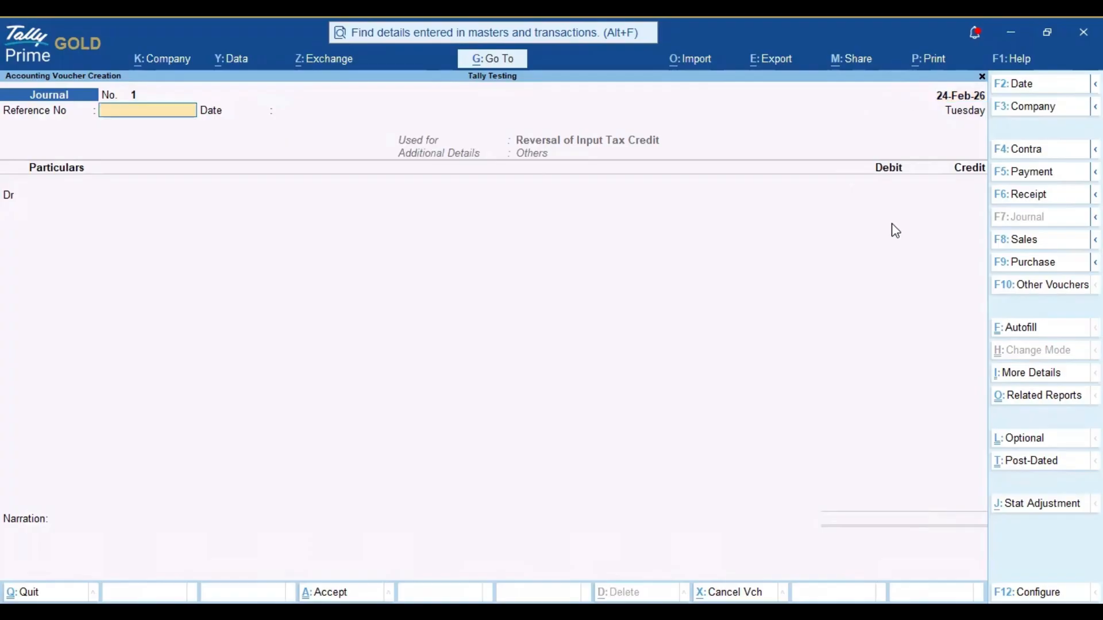
pyautogui.press('Return')
pyautogui.press('Return')
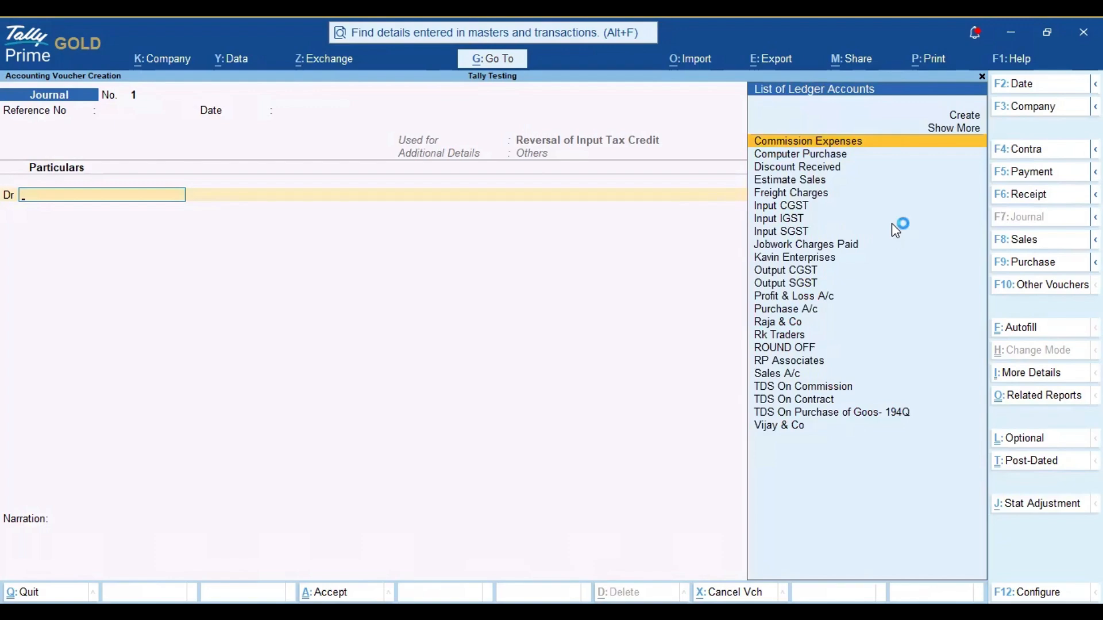
pyautogui.write('Com')
pyautogui.press('Down')
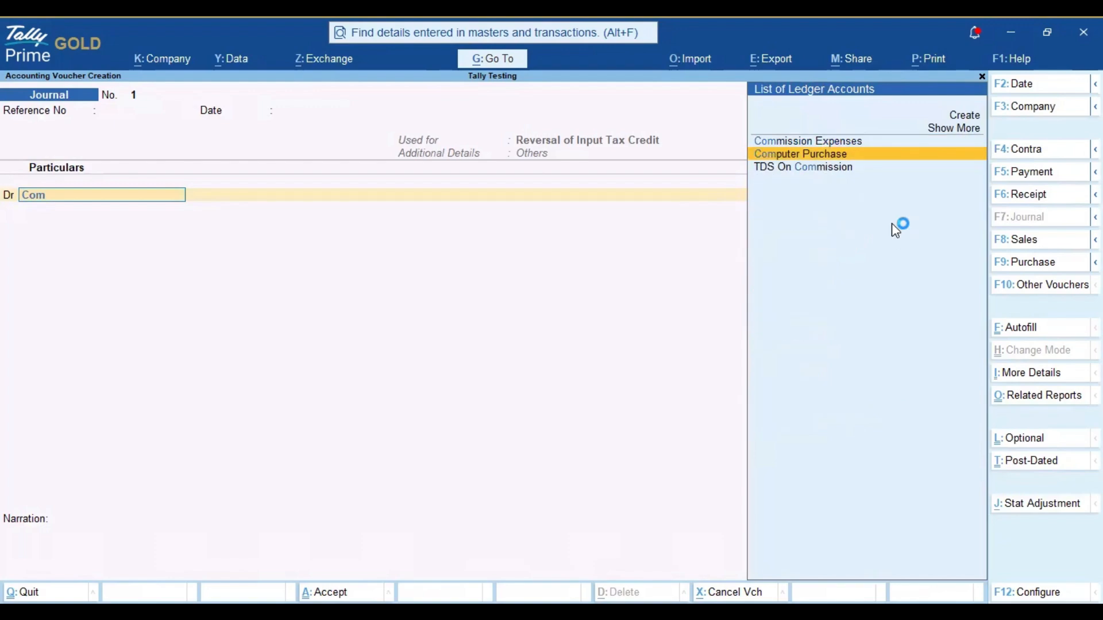
pyautogui.press('Return')
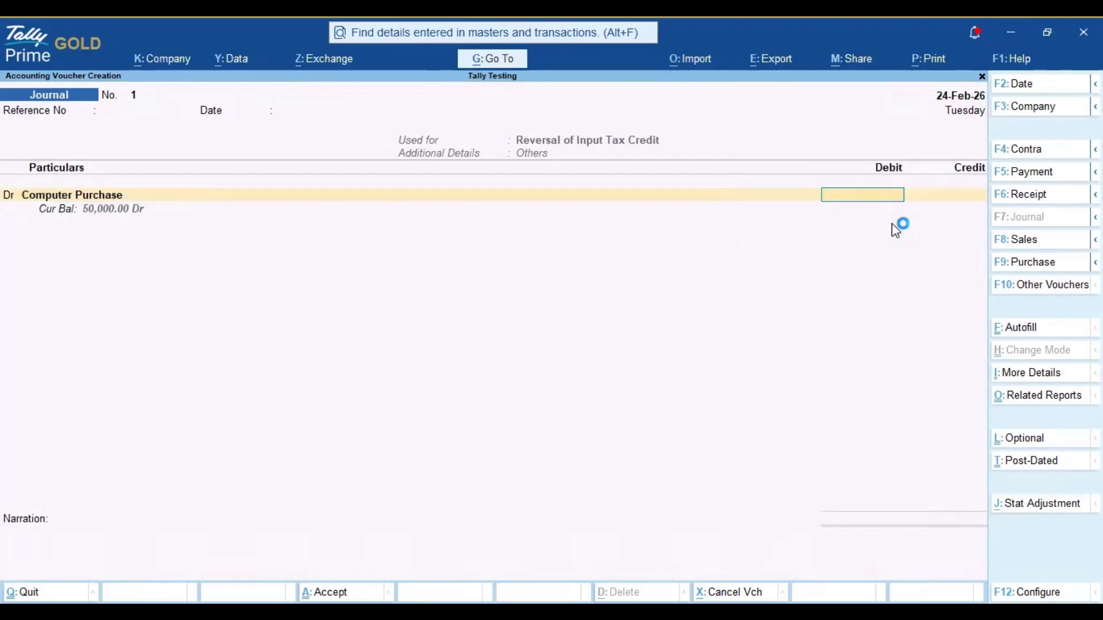
pyautogui.write('9')
pyautogui.write('000')
pyautogui.press('Return')
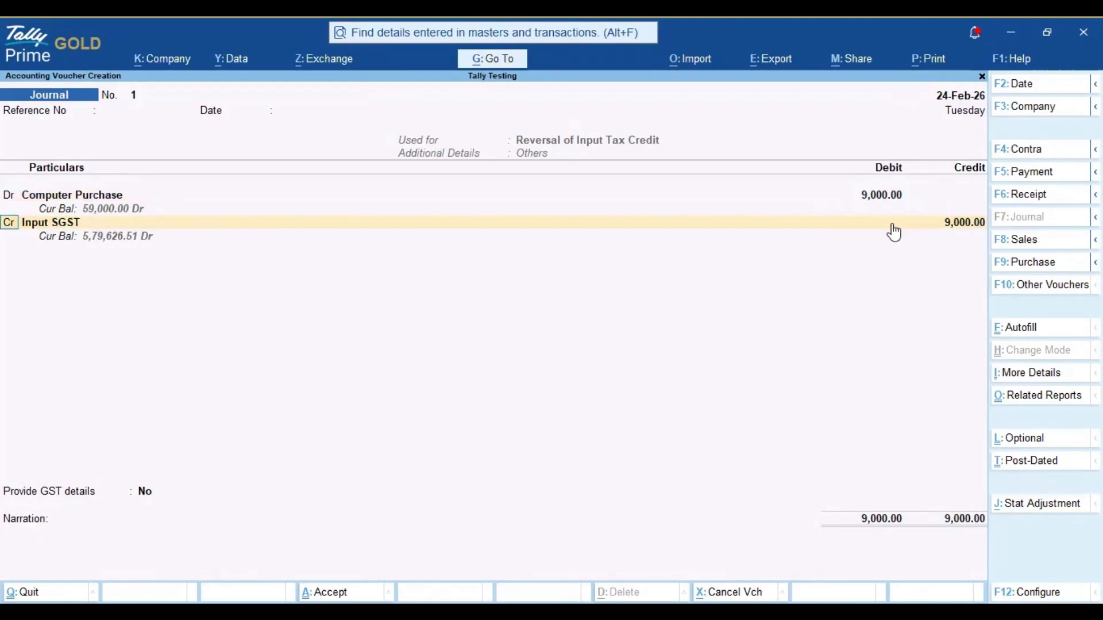
# Step: Credit Input CGST with 4,500, giving a 9% rate and a taxable value of 50,000 in its GST details
pyautogui.press('Return')
pyautogui.write('Inpu')
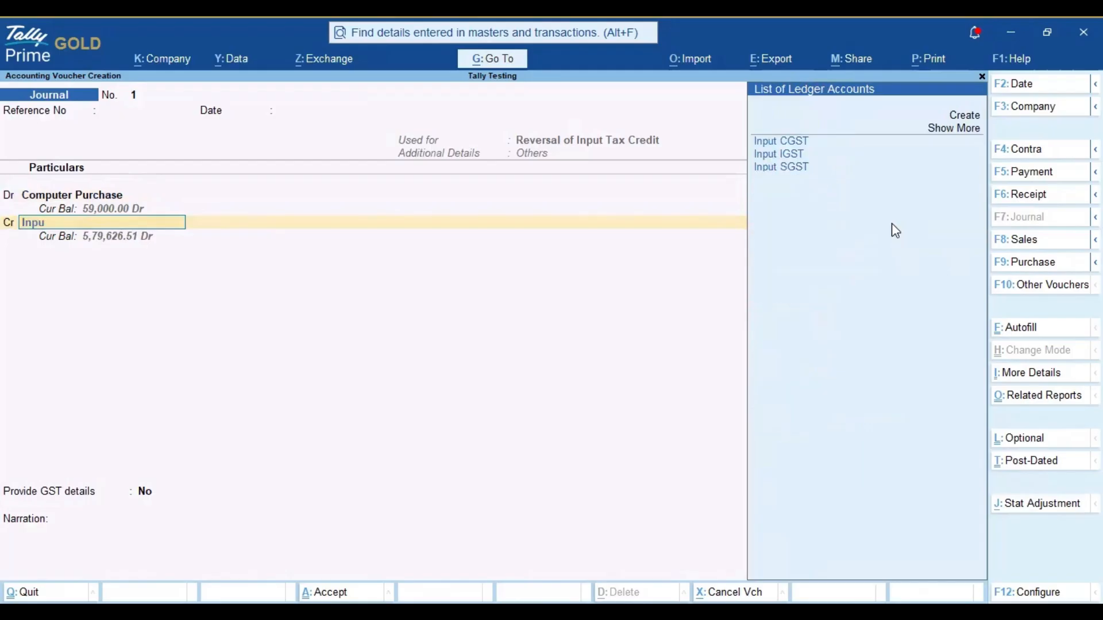
pyautogui.write('t')
pyautogui.press('Return')
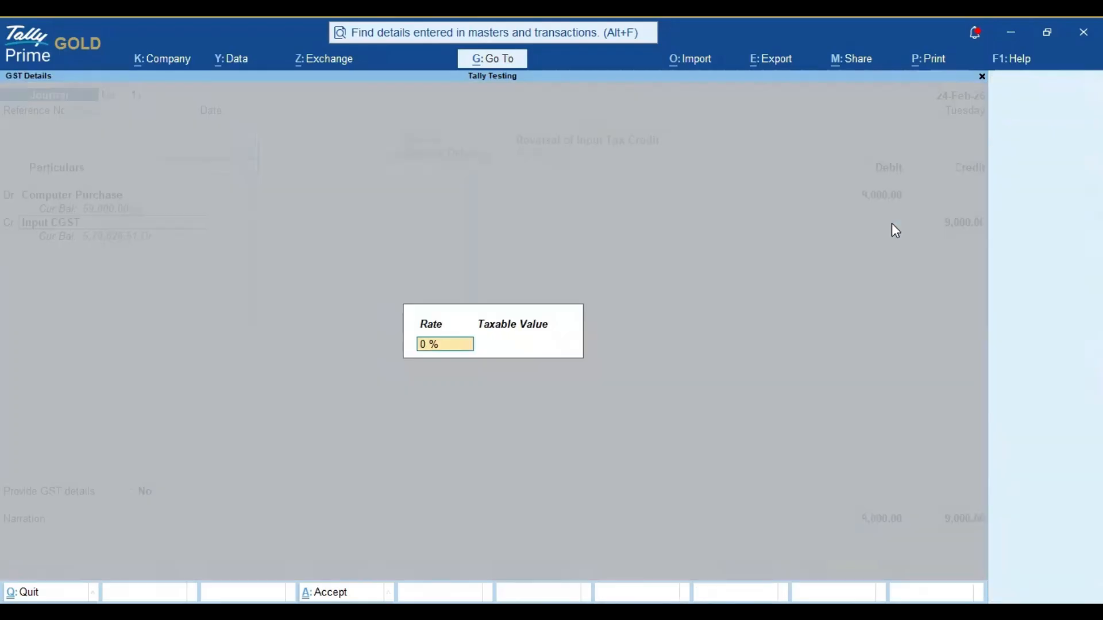
pyautogui.write('9')
pyautogui.press('Return')
pyautogui.write('50000')
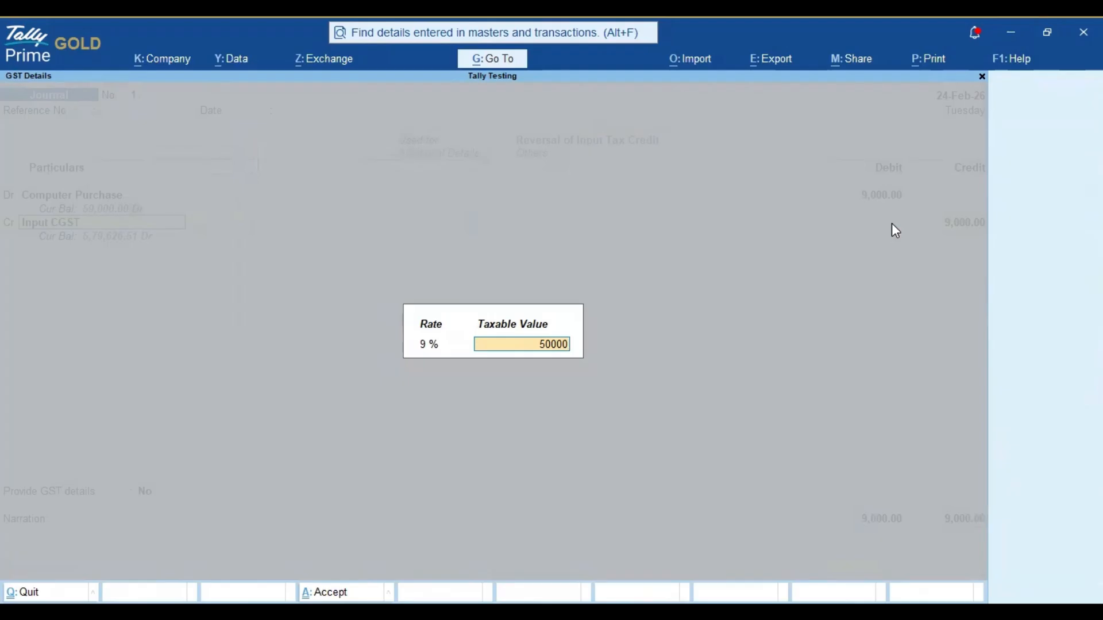
pyautogui.press('Return')
pyautogui.write('4,500.0')
pyautogui.press('BackSpace')
pyautogui.press('Return')
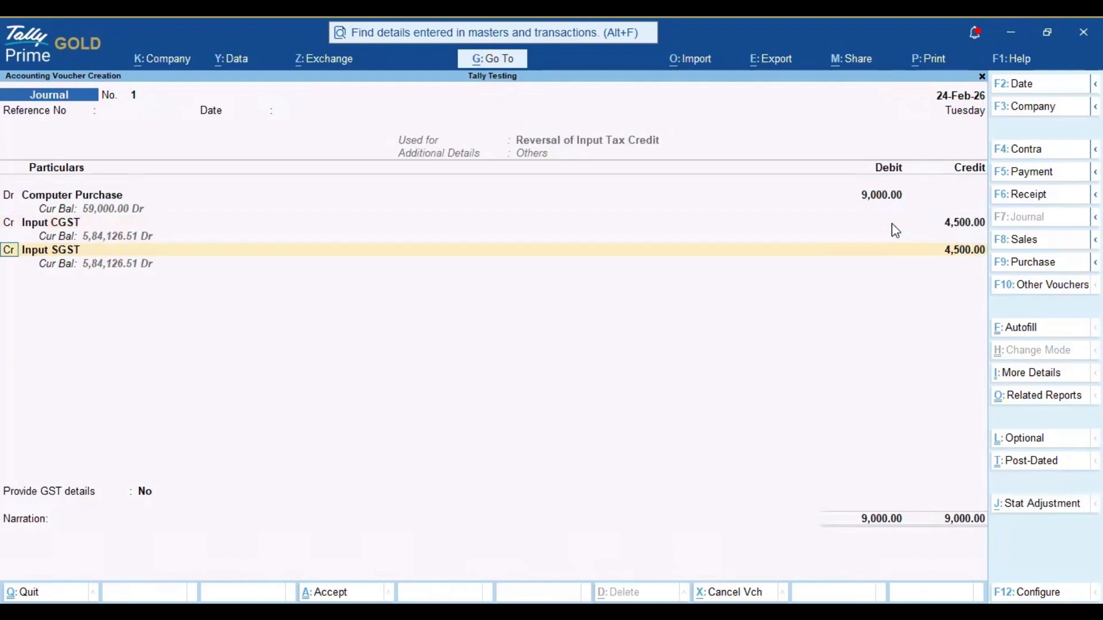
# Step: Credit Input SGST with 4,500, accepting the 9% rate and the 50,000 taxable value
pyautogui.press('Return')
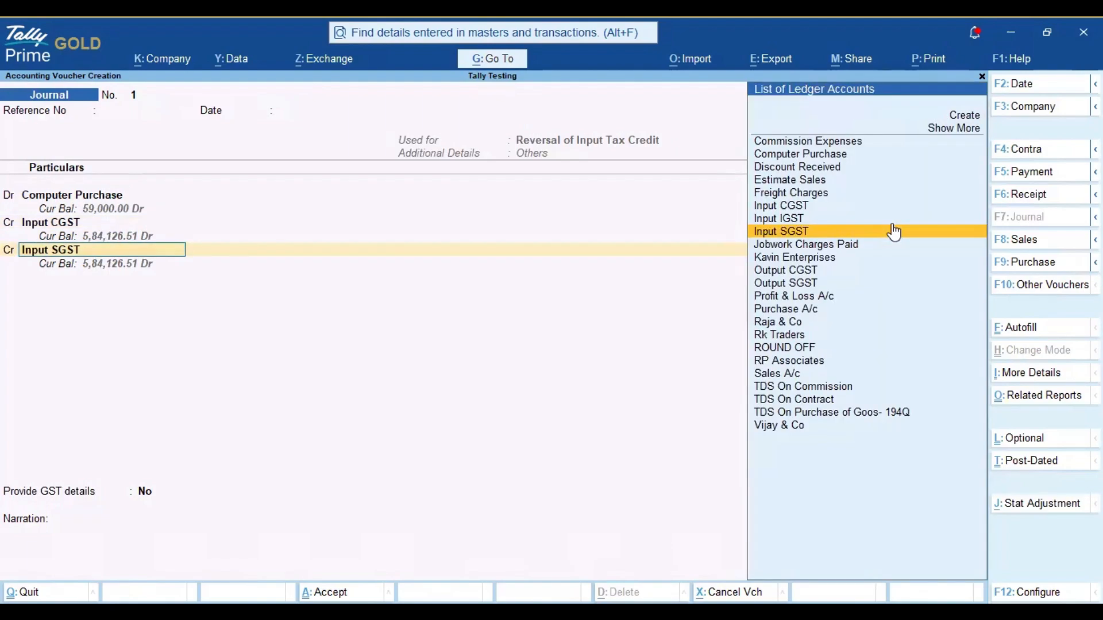
pyautogui.press('Return')
pyautogui.press('Return')
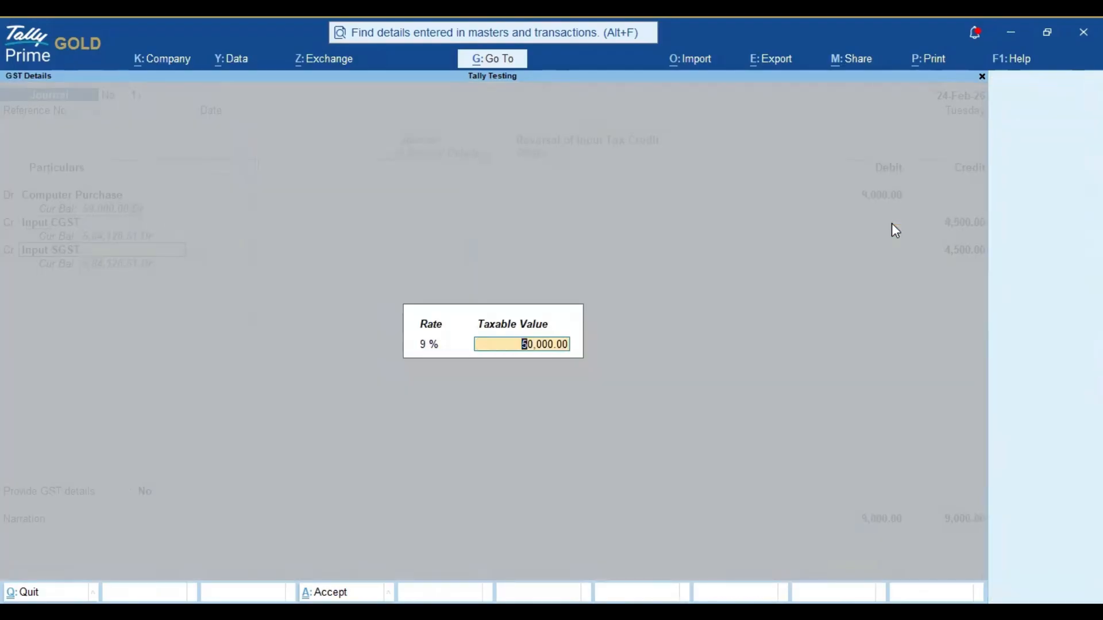
pyautogui.press('Return')
# Step: Set Provide GST details to Yes with Goods as the type of supply, and save the journal without a narration
pyautogui.press('Return')
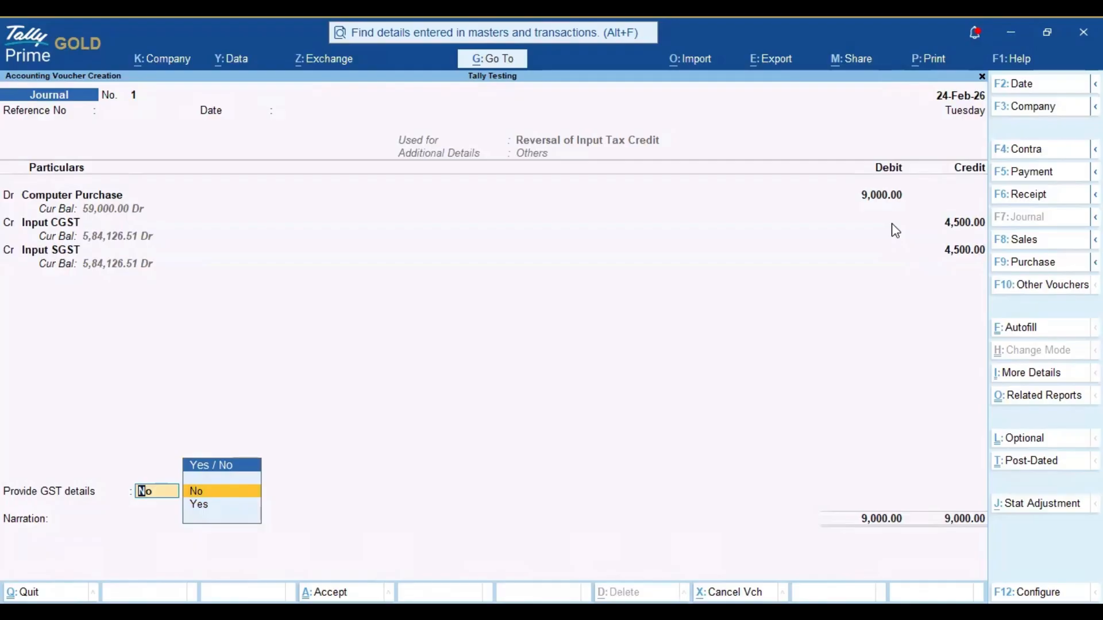
pyautogui.press('Down')
pyautogui.press('Return')
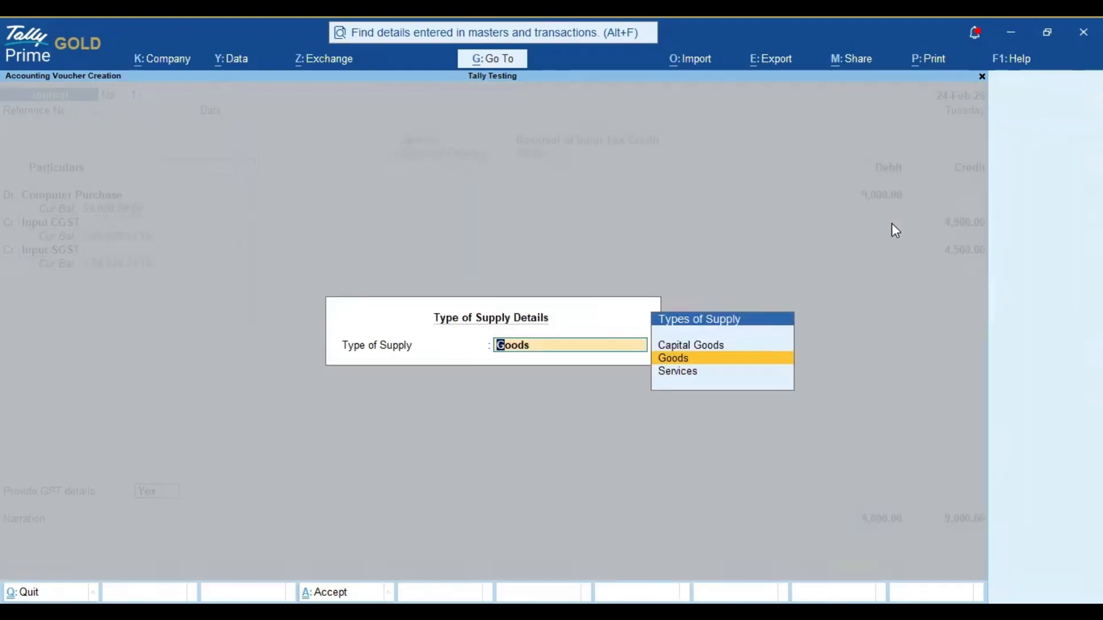
pyautogui.press('Return')
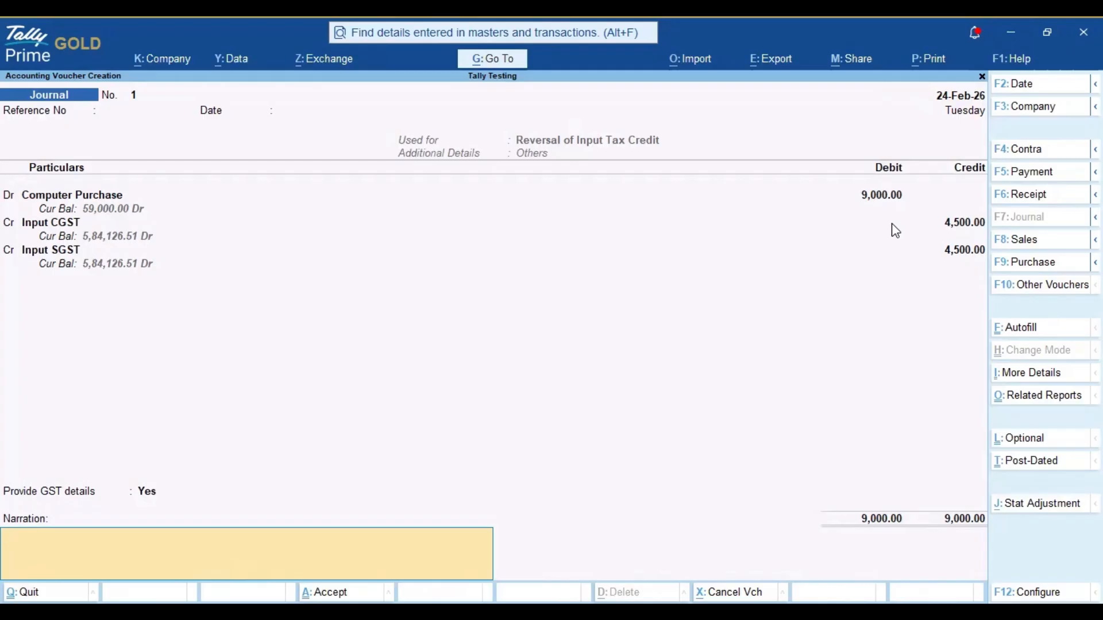
pyautogui.press('Return')
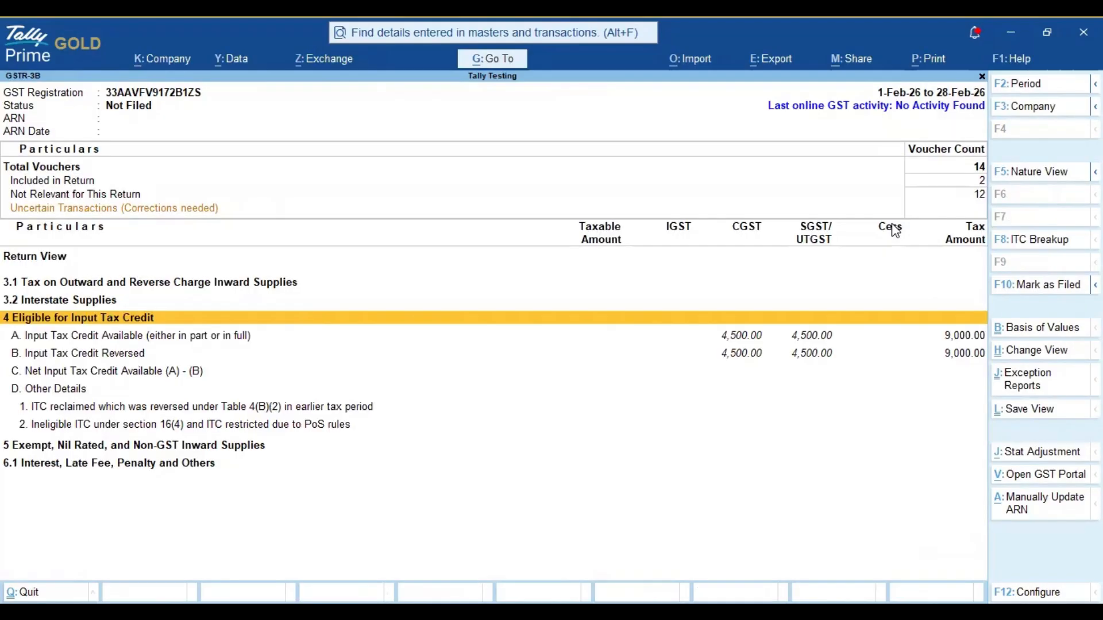
# Step: Examine the available, reversed and net input tax credit lines in the updated GSTR-3B report
pyautogui.press('Down')
pyautogui.press('Down')
pyautogui.press('Down')
pyautogui.press('Down')
pyautogui.press('Down')
pyautogui.press('Up')
pyautogui.press('Up')
pyautogui.press('Up')
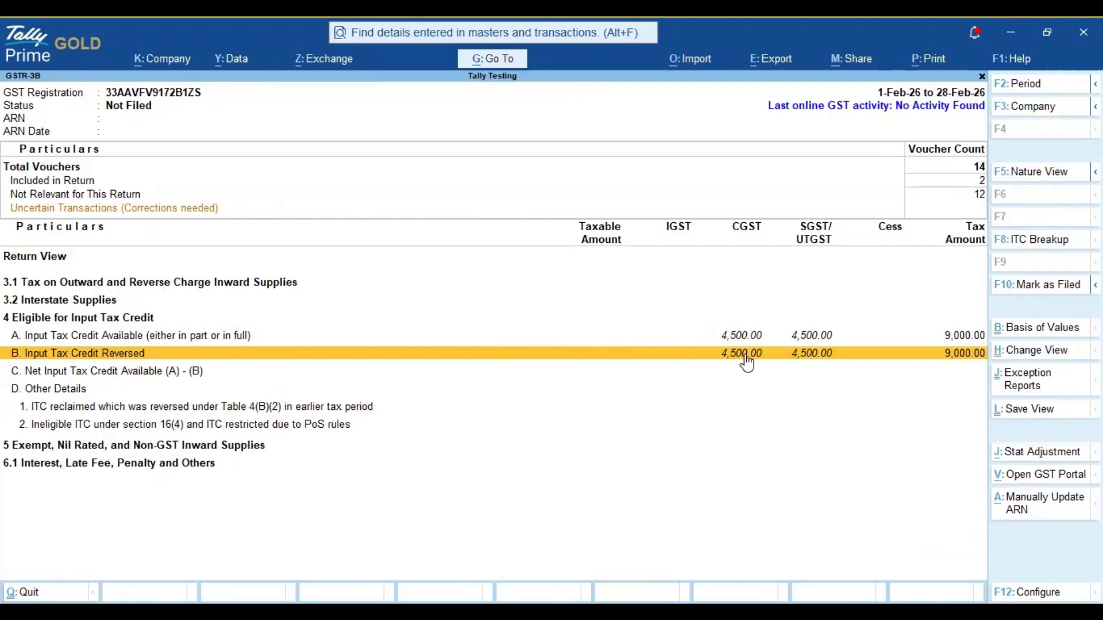
# Step: Drill into Others under Input Tax Credit Reversed and review the tax amounts of the Computer Purchase journal
pyautogui.click(119, 318)
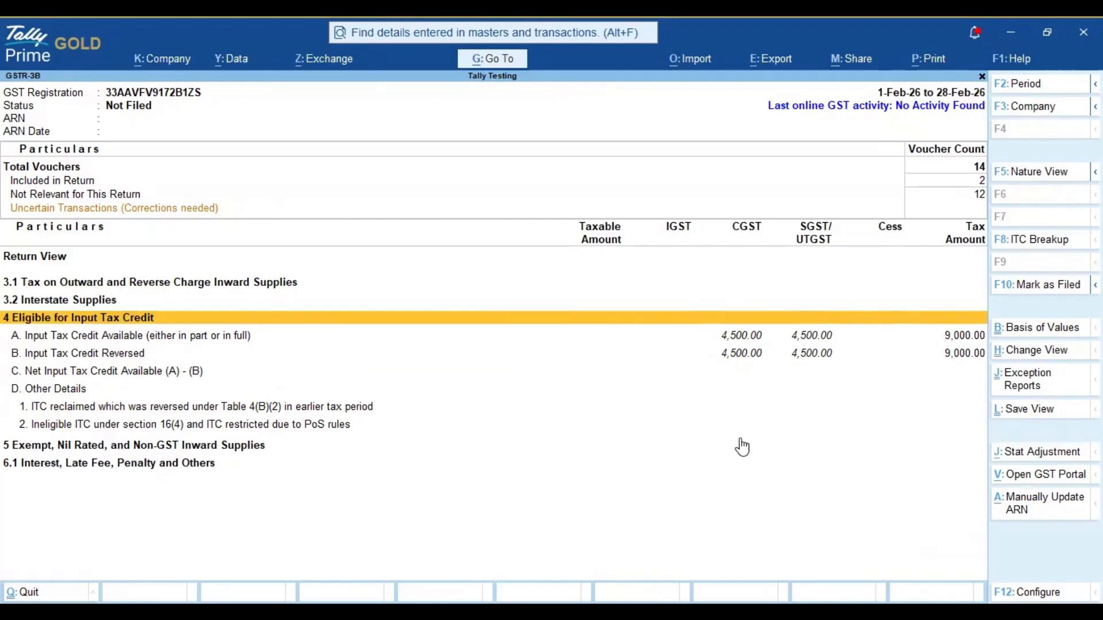
pyautogui.press('Down')
pyautogui.press('Down')
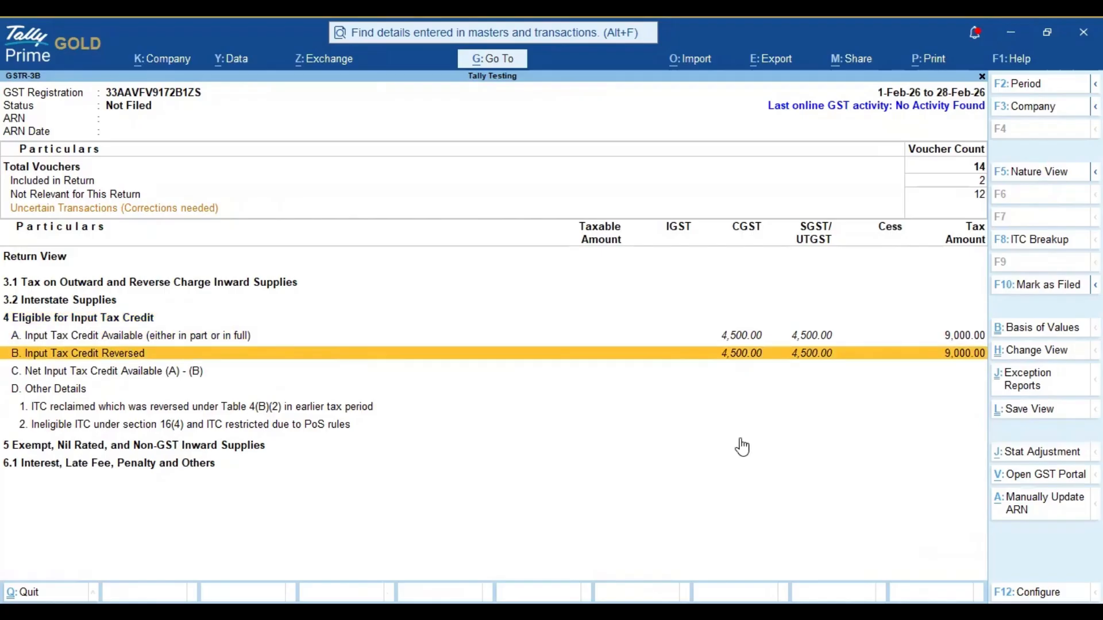
pyautogui.press('Return')
pyautogui.press('Down')
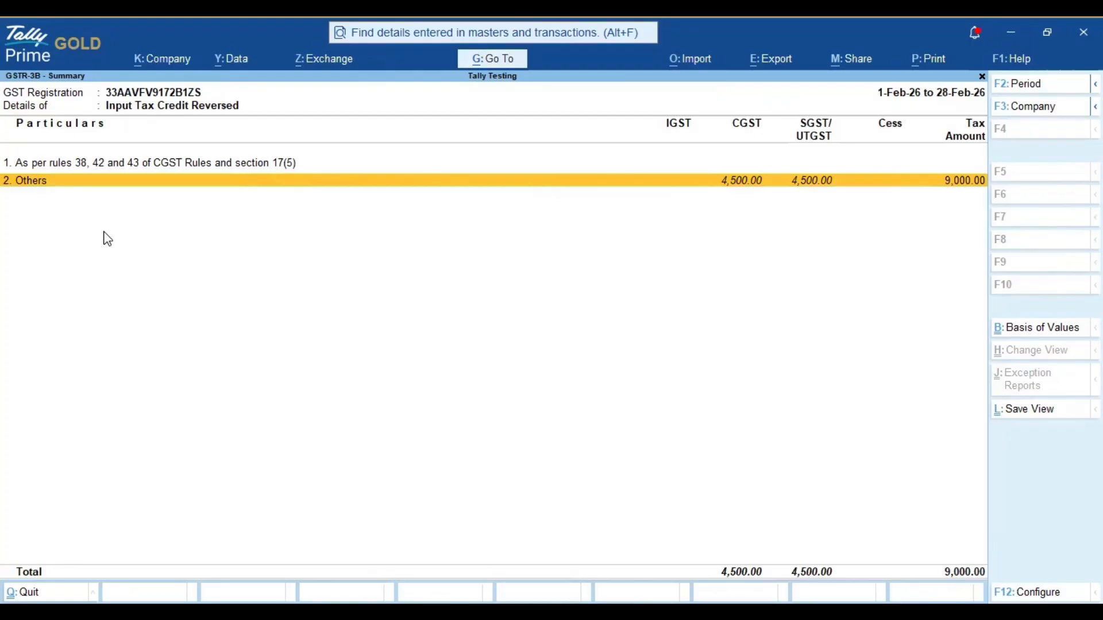
pyautogui.press('Return')
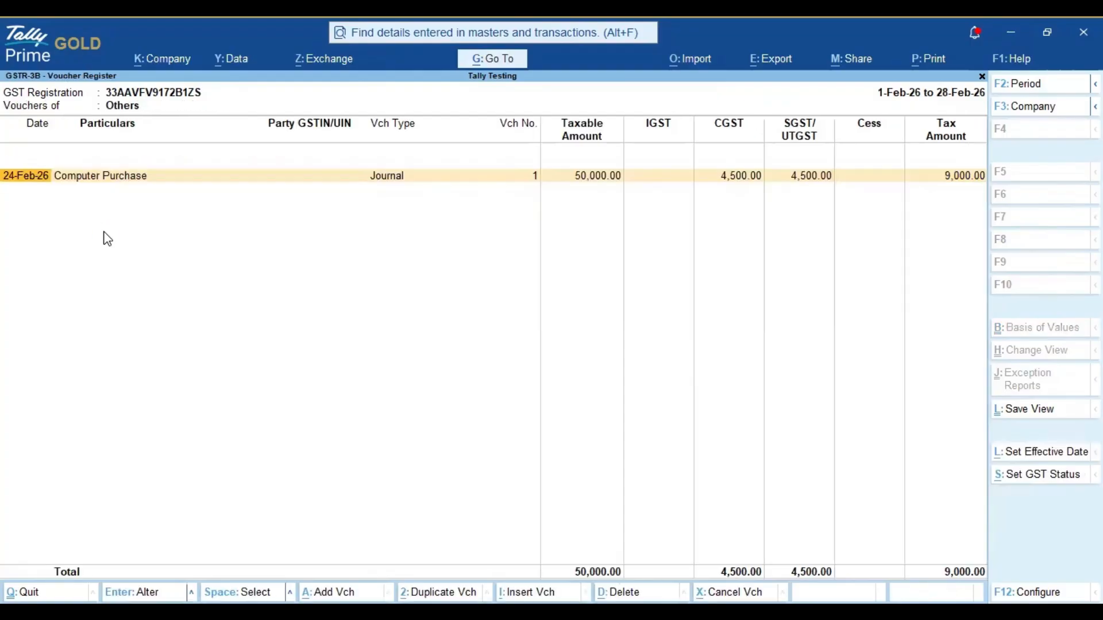
pyautogui.press('Right')
pyautogui.press('Right')
pyautogui.press('Right')
pyautogui.press('Right')
pyautogui.press('Right')
pyautogui.press('Right')
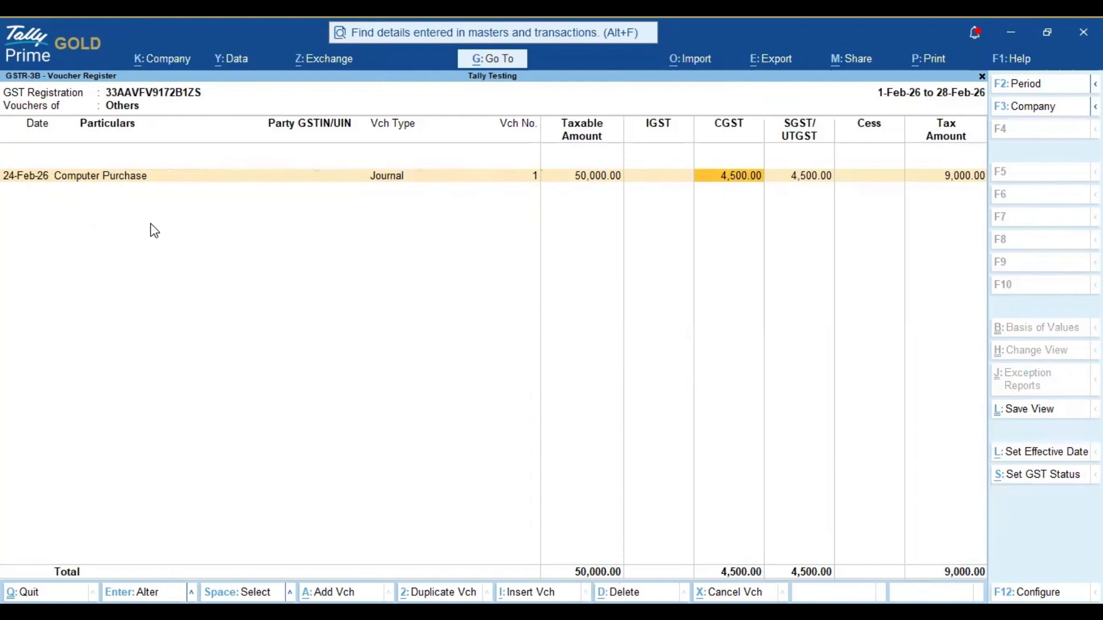
# Step: Review the two reversal categories in the Input Tax Credit Reversed summary and return to the GSTR-3B report
pyautogui.press('Escape')
pyautogui.press('Up')
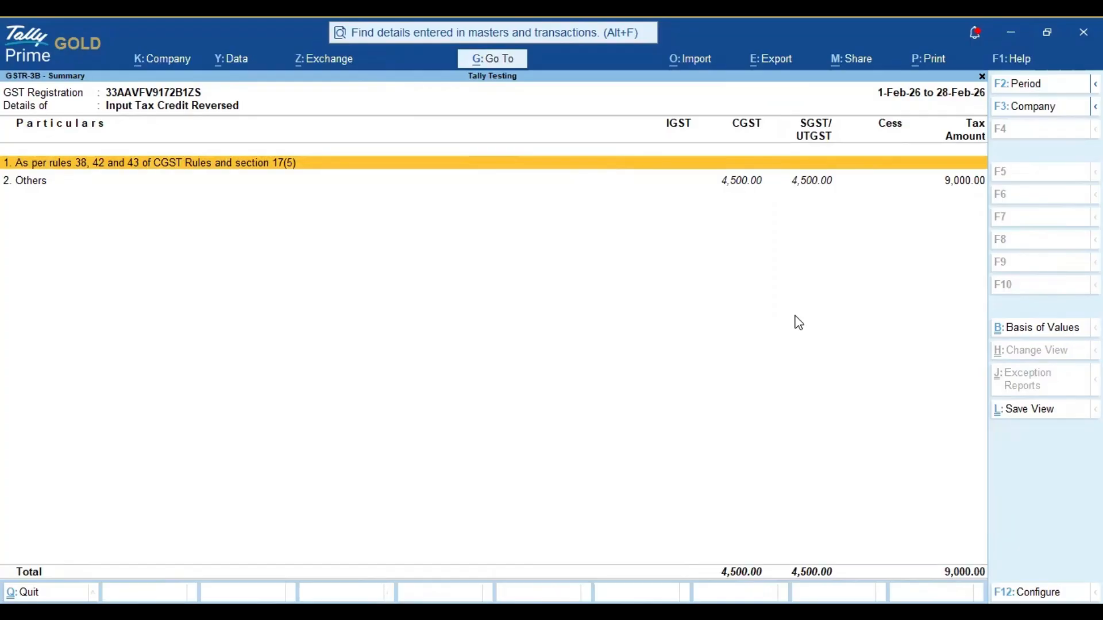
pyautogui.press('Down')
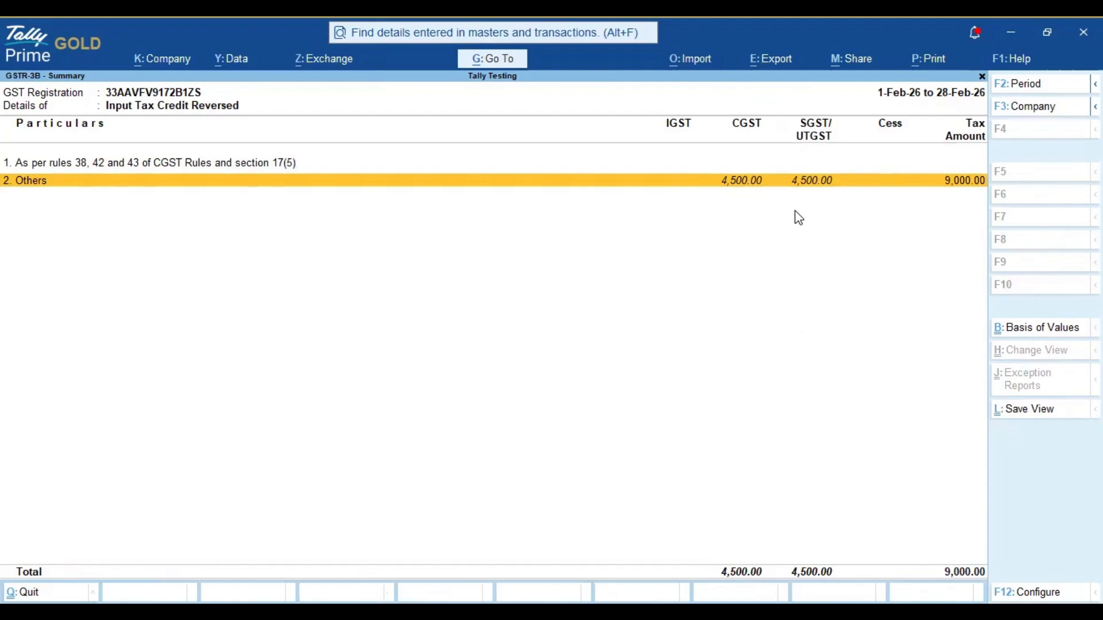
pyautogui.press('Escape')
# Step: Review the GSTR-3B sections from 3.1 to Input Tax Credit Available, then leave the report for the Gateway of Tally
pyautogui.press('Up')
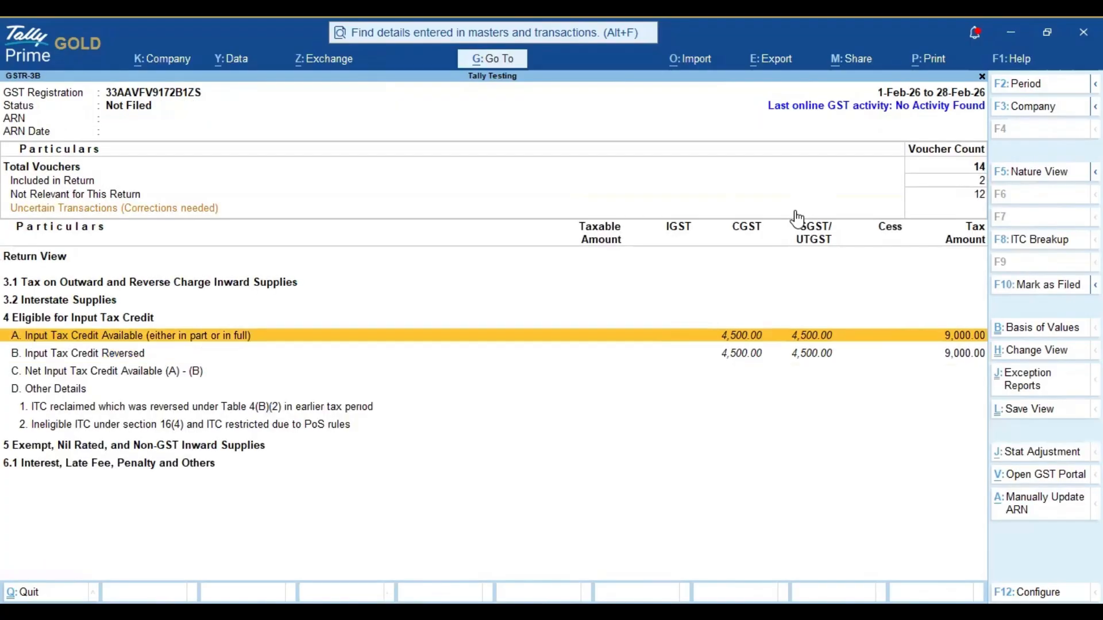
pyautogui.press('Up')
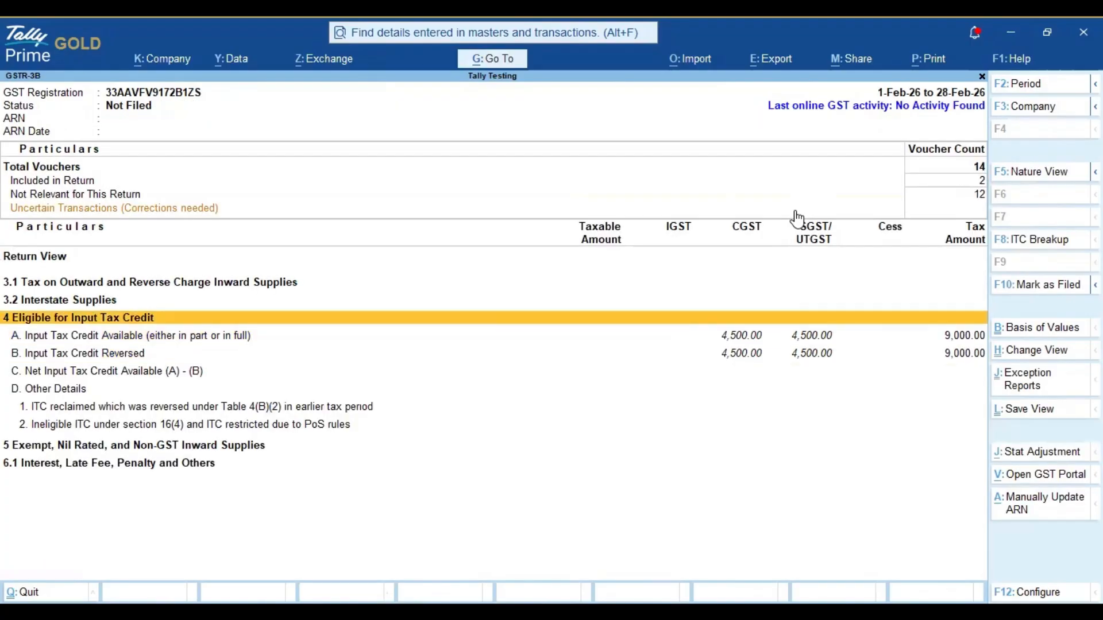
pyautogui.press('Up')
pyautogui.press('Up')
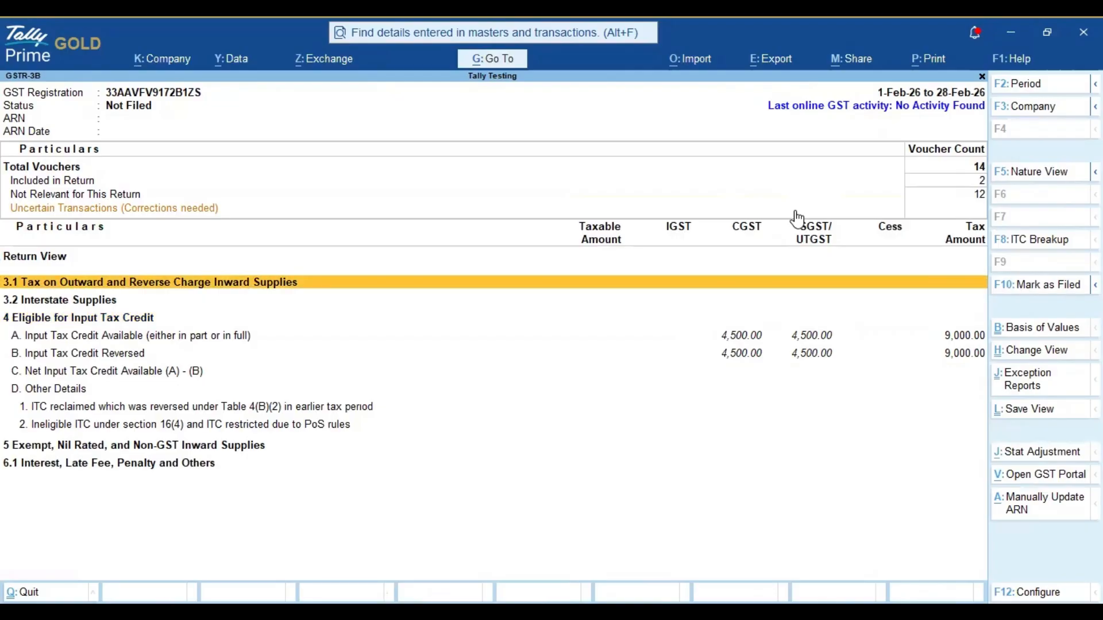
pyautogui.press('Down')
pyautogui.press('Down')
pyautogui.press('Down')
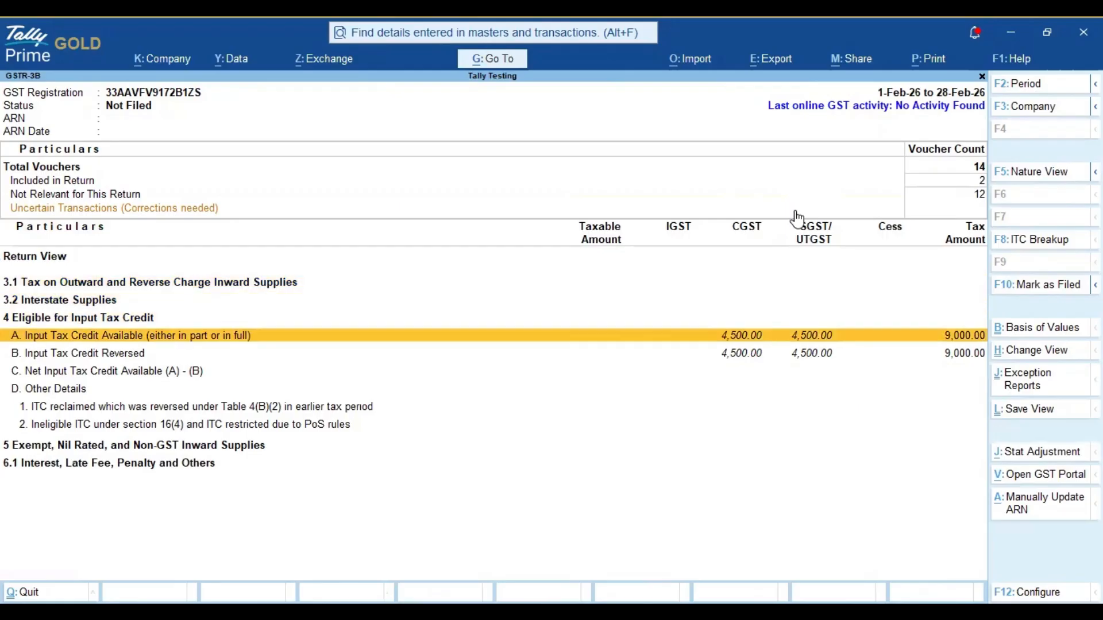
pyautogui.press('Escape')
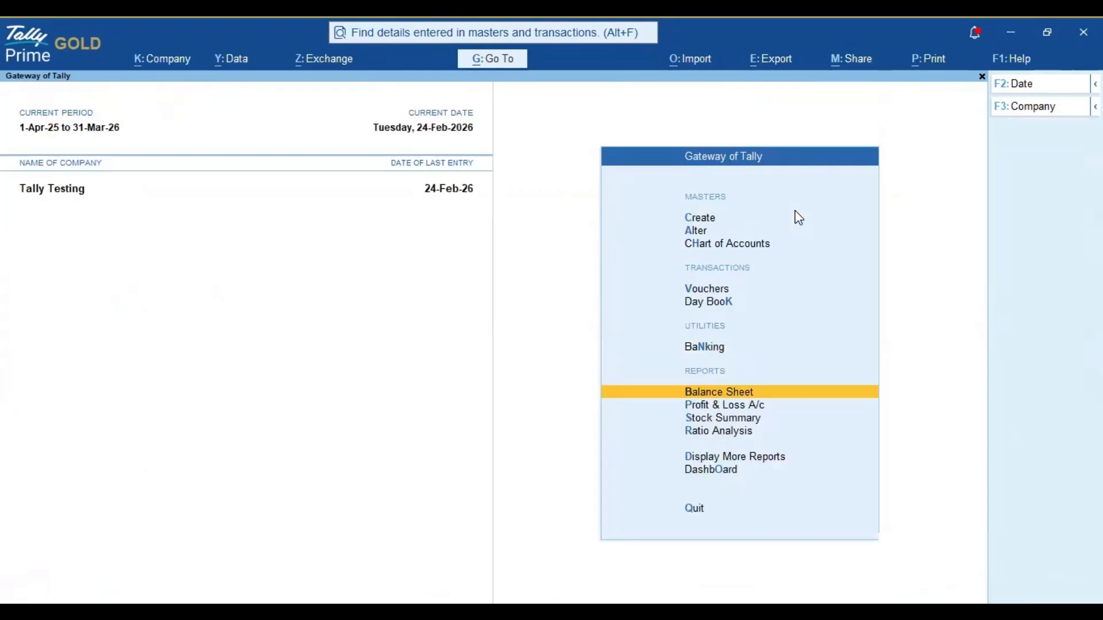
pyautogui.press('Escape')
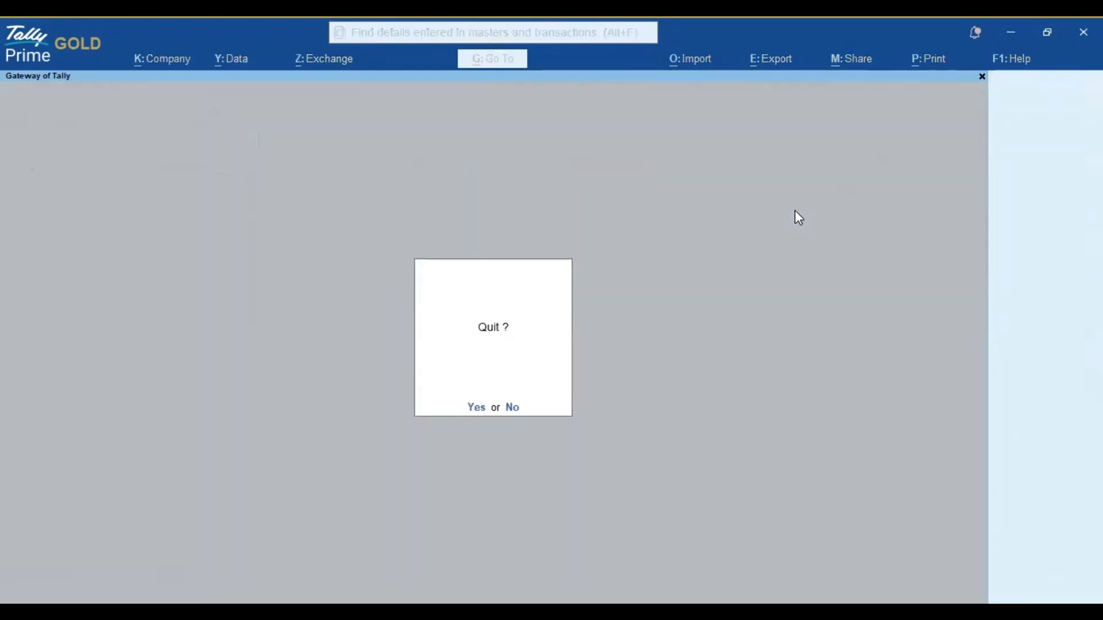
# Step: Cancel quitting the program and open the Balance Sheet from the Gateway of Tally
pyautogui.press('n')
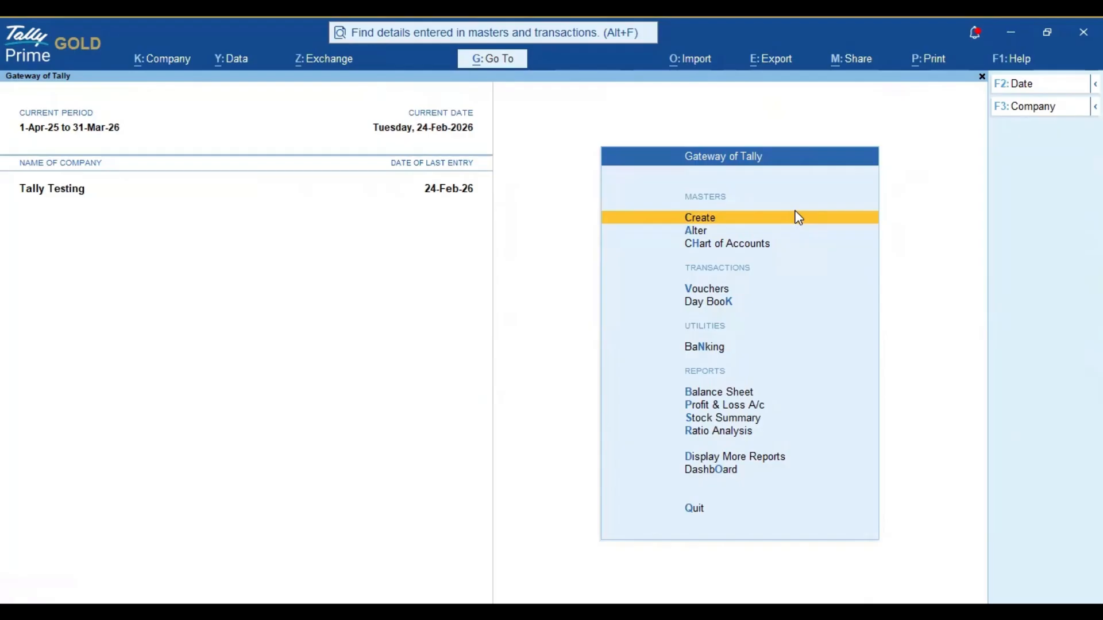
pyautogui.press('Down')
pyautogui.press('Down')
pyautogui.press('Down')
pyautogui.press('Down')
pyautogui.press('Down')
pyautogui.press('Down')
pyautogui.press('Down')
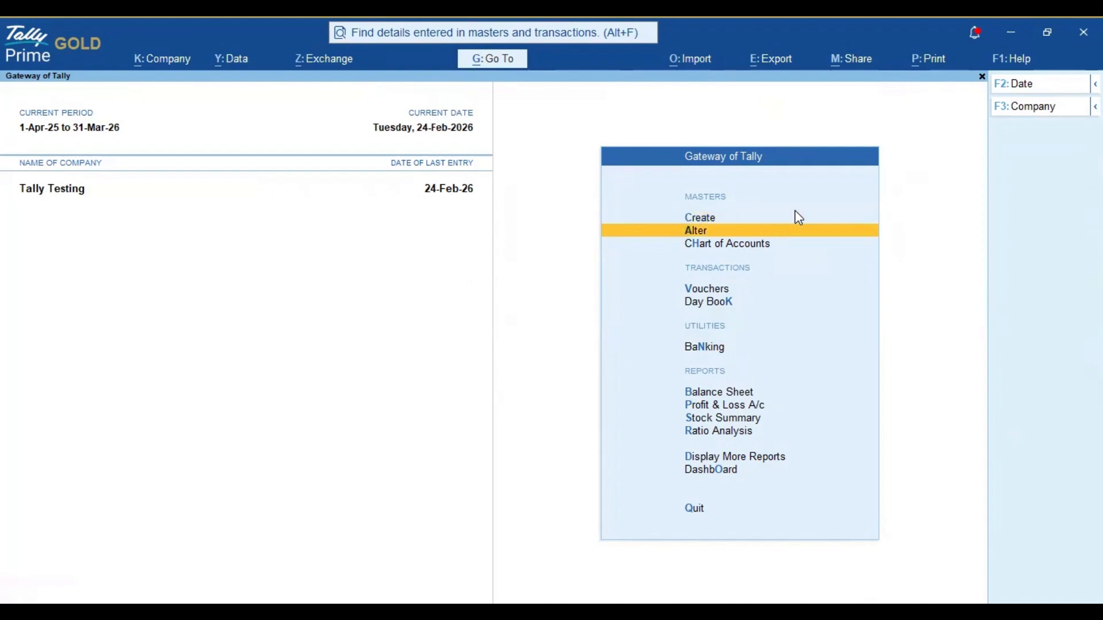
pyautogui.press('Up')
pyautogui.press('Return')
# Step: Drill from Fixed Assets in the Balance Sheet down to the February 2026 vouchers of the Computer Purchase ledger
pyautogui.press('Right')
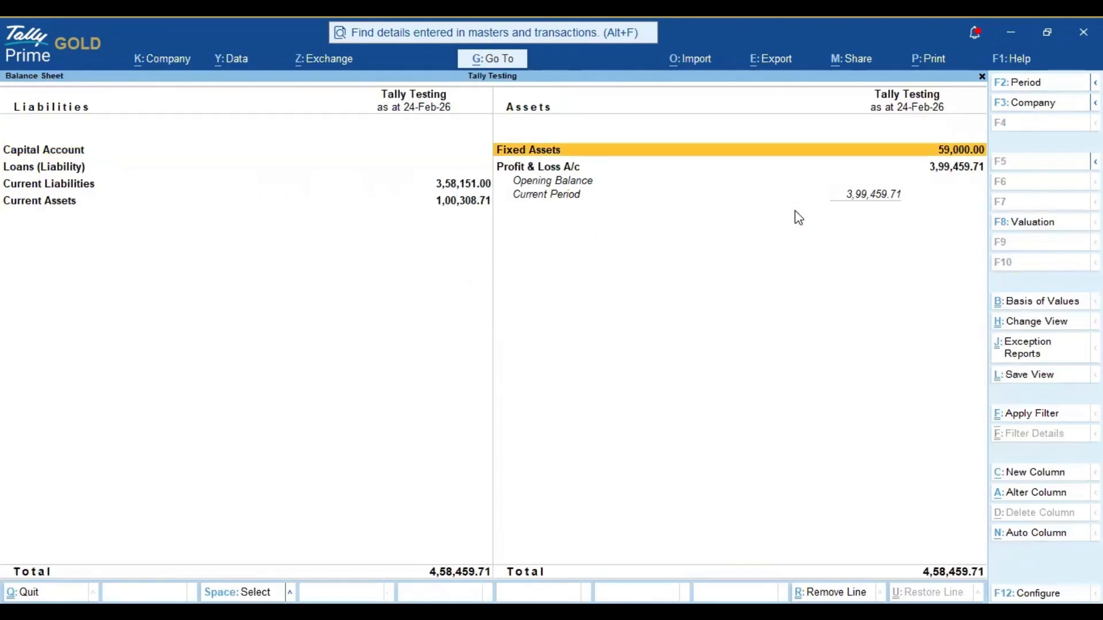
pyautogui.press('Return')
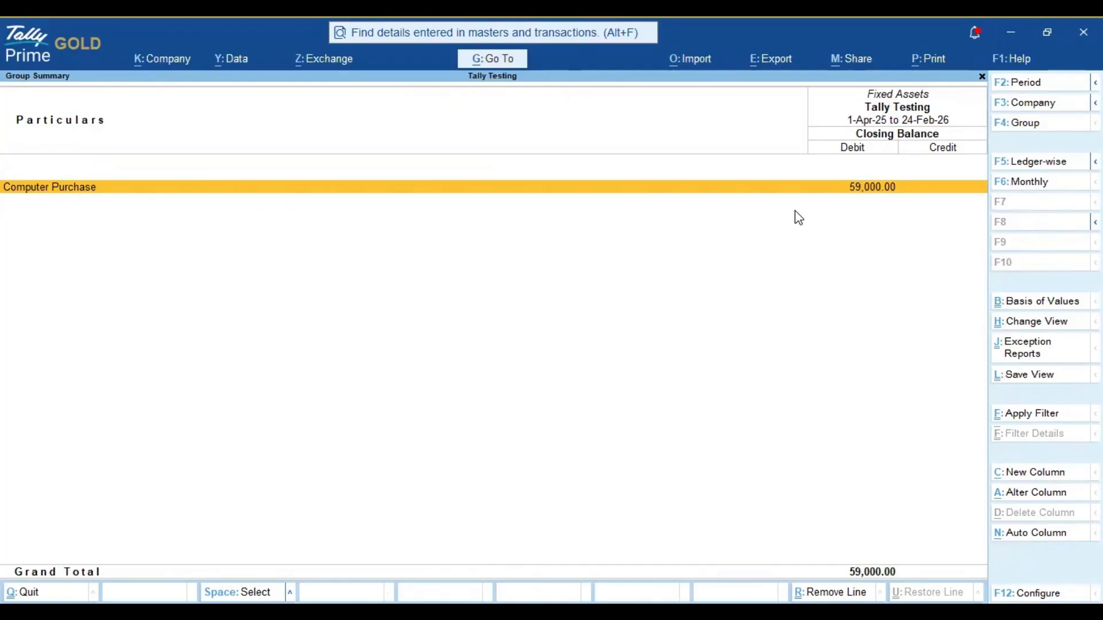
pyautogui.press('Return')
# Step: Review the RP Associates purchase voucher for the computer and return to the ledger vouchers without changing it
pyautogui.press('Return')
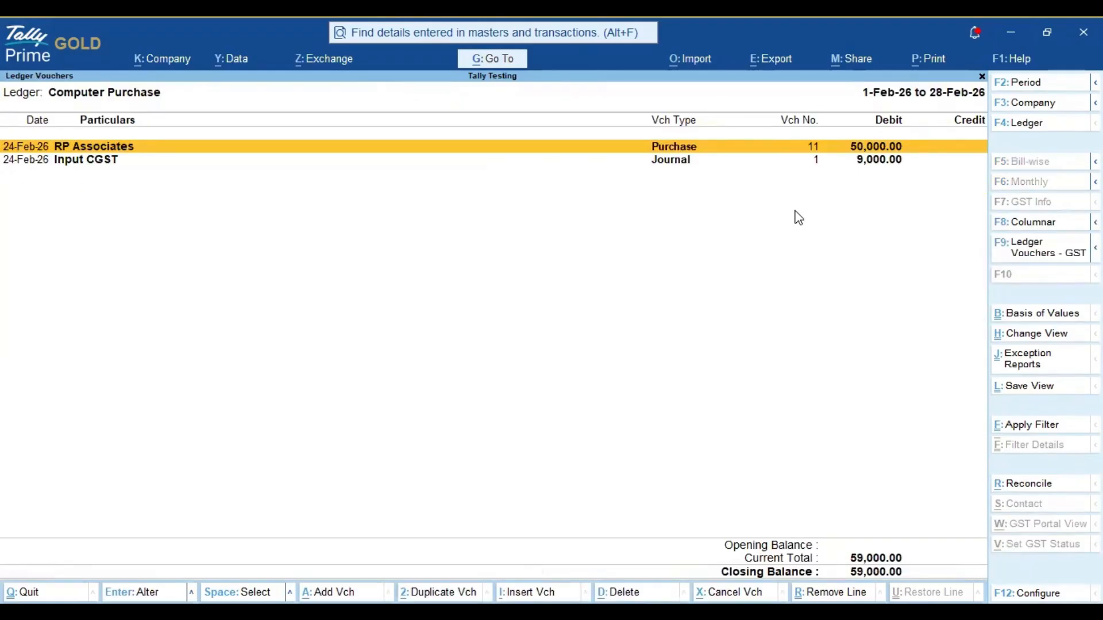
pyautogui.press('Return')
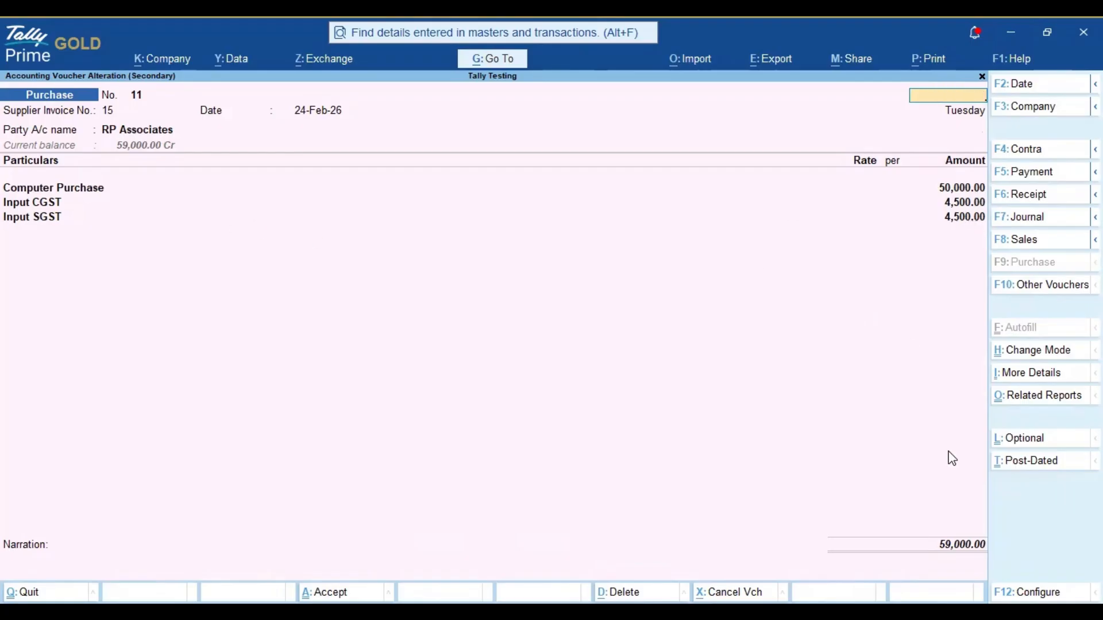
pyautogui.press('Escape')
pyautogui.press('Return')
# Step: Review the input tax credit reversal journal in the Computer Purchase ledger and return to the voucher list unchanged
pyautogui.press('Down')
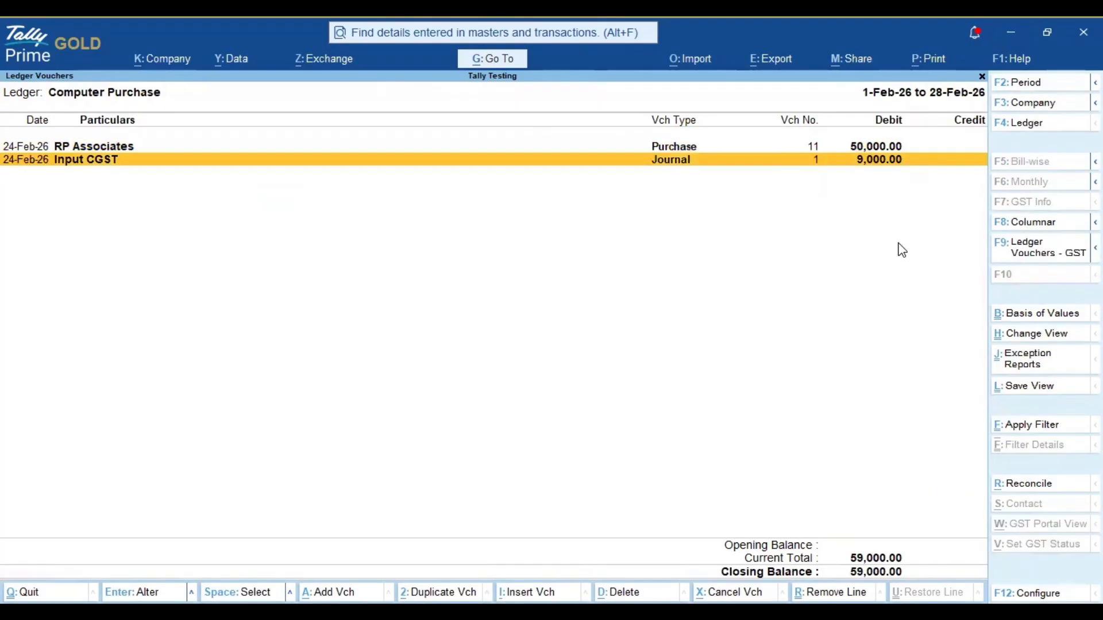
pyautogui.press('Return')
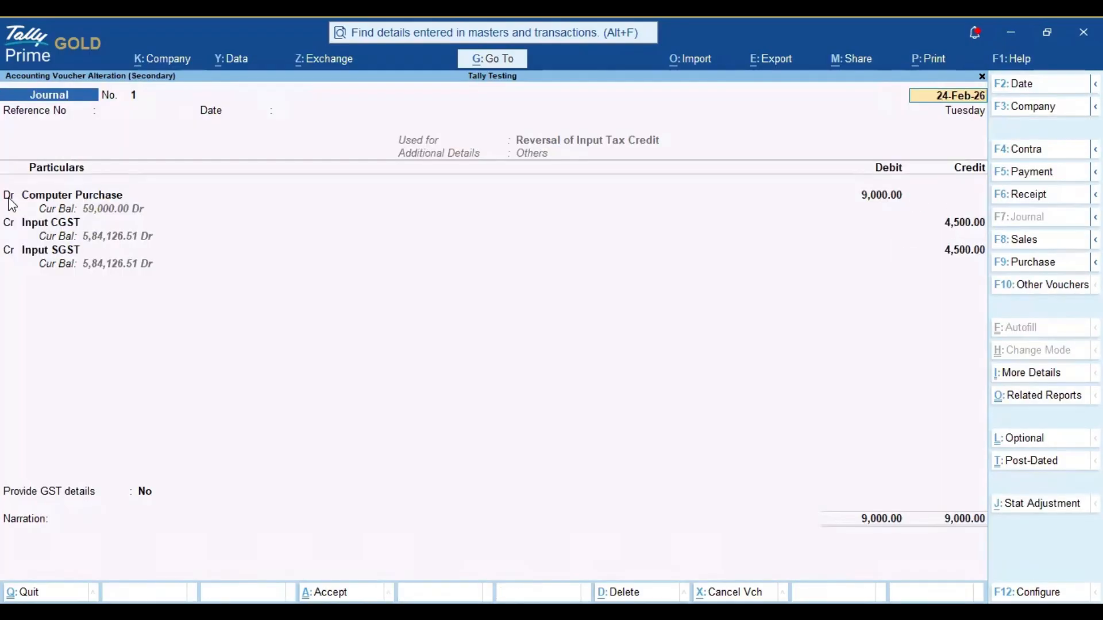
pyautogui.press('Escape')
pyautogui.press('Return')
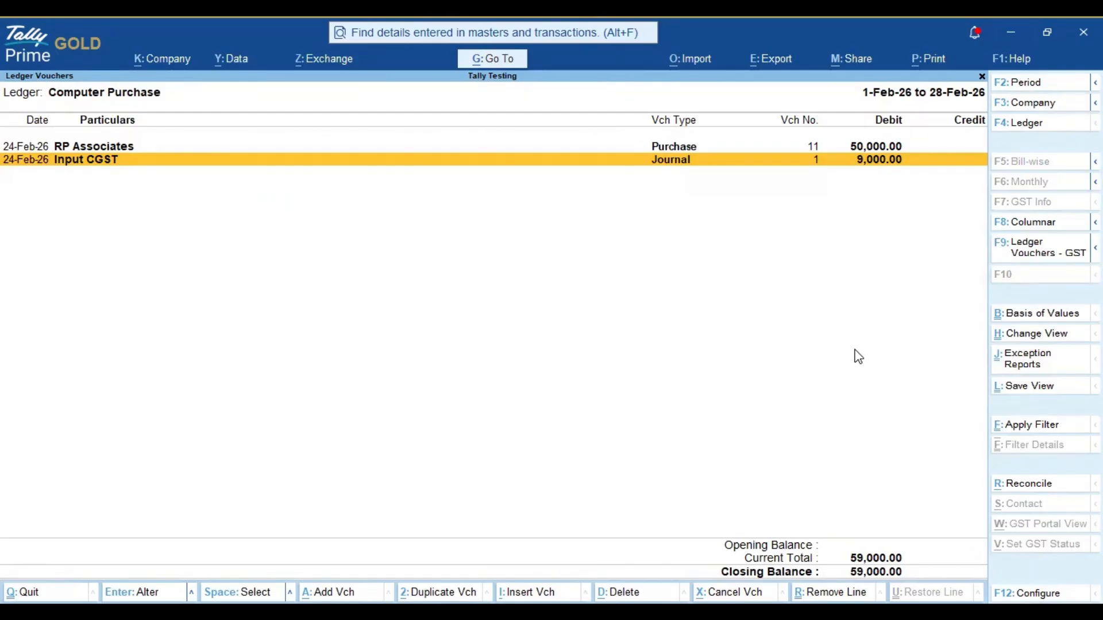
pyautogui.press('Up')
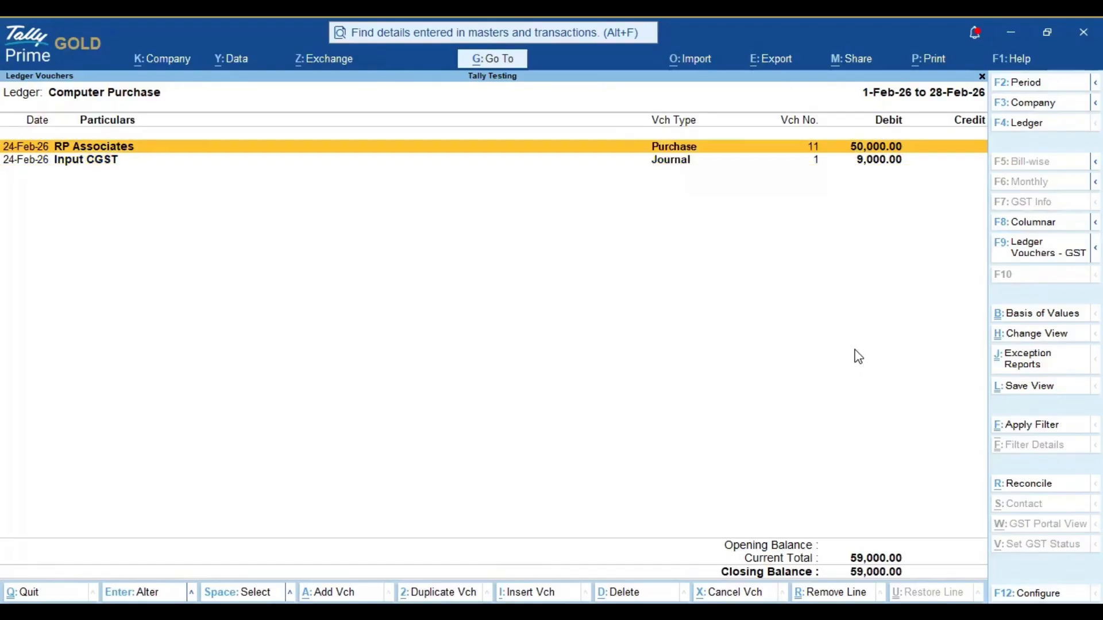